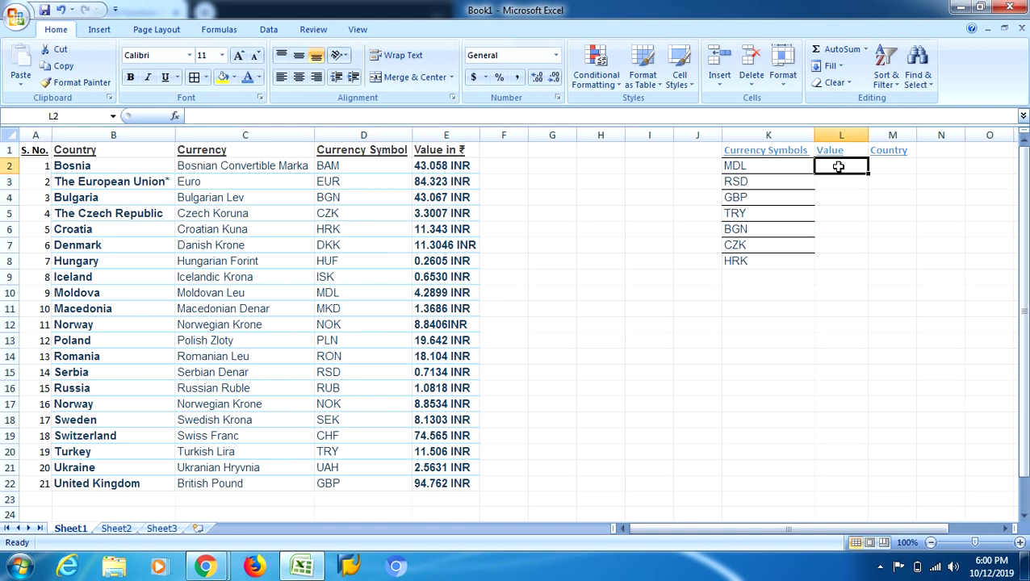
- In cell L2, start an INDEX formula that uses the Value in ₹ range E2:E22 as its array
{"action": "left_click", "coordinate": [767, 155]}
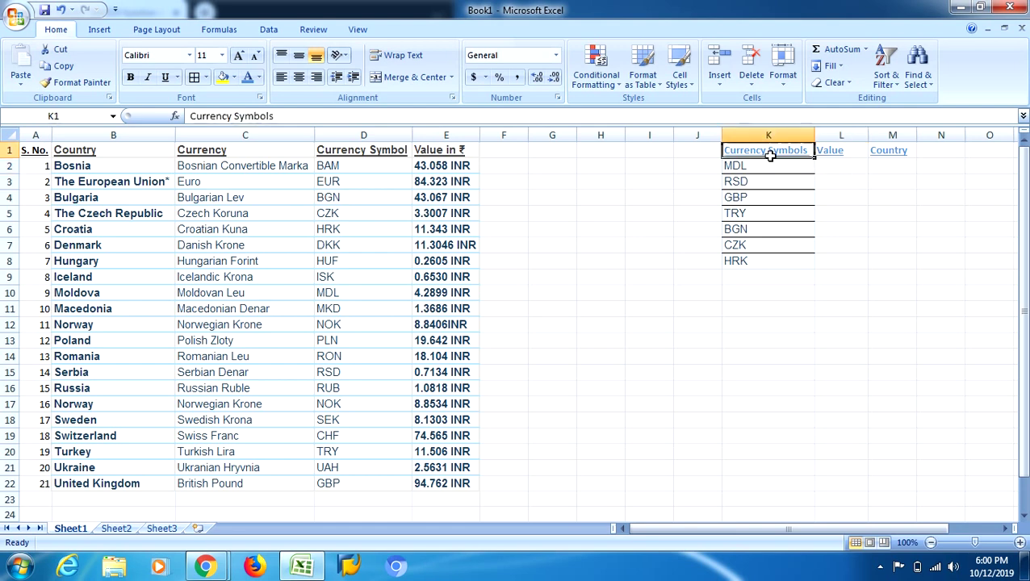
{"action": "left_click", "coordinate": [835, 158]}
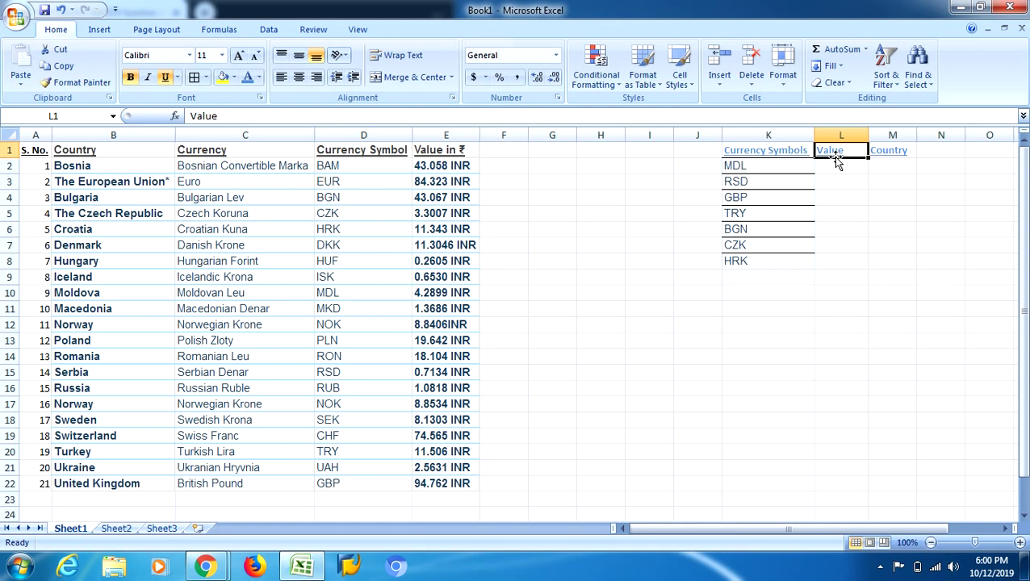
{"action": "left_click", "coordinate": [846, 167]}
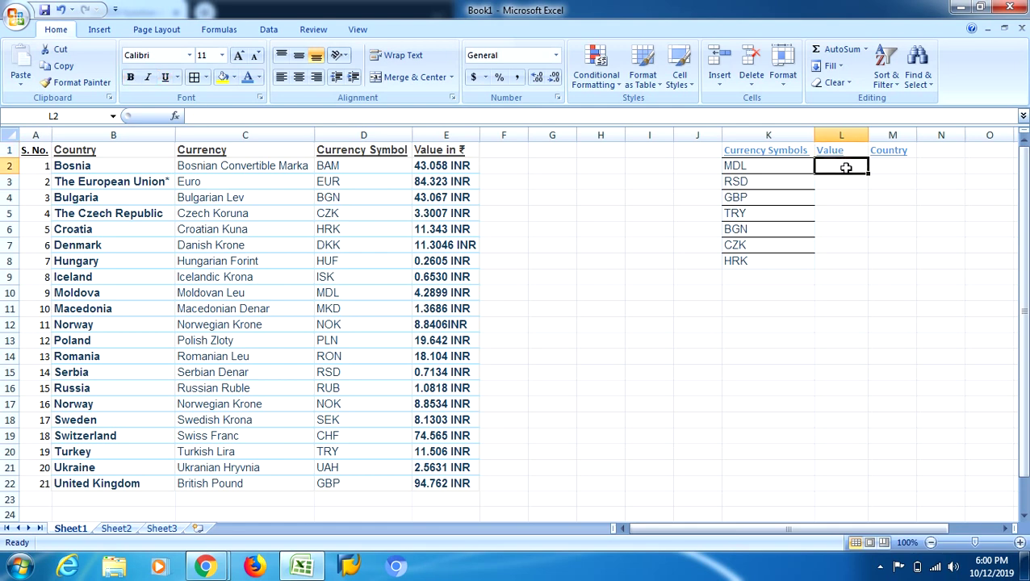
{"action": "type", "text": "="}
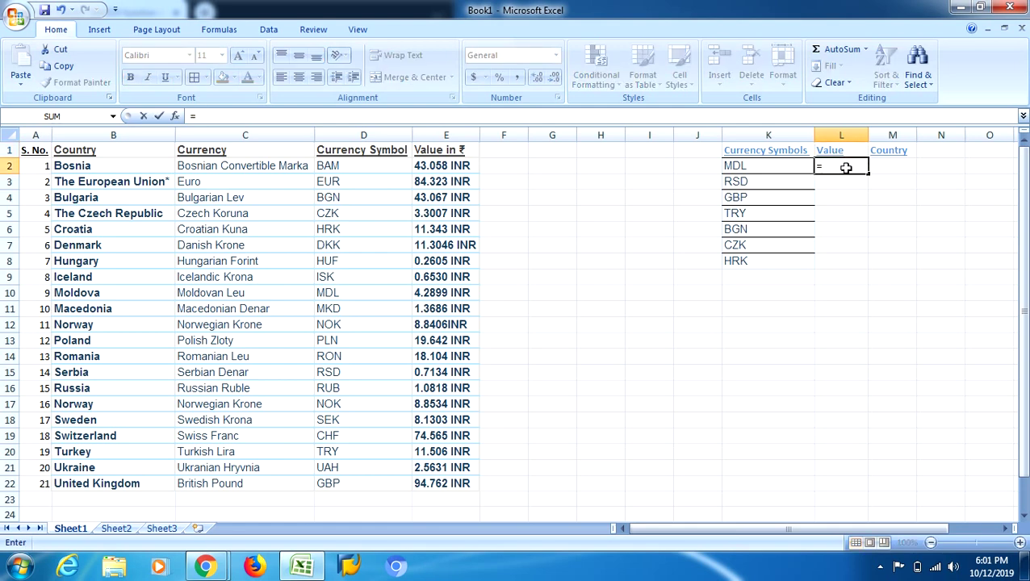
{"action": "type", "text": "index"}
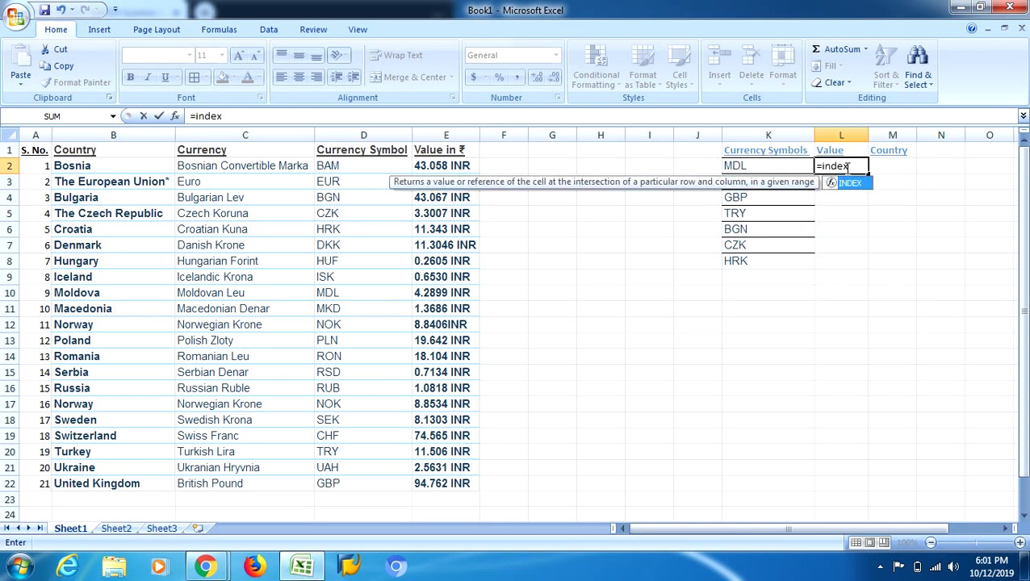
{"action": "key", "text": "Tab"}
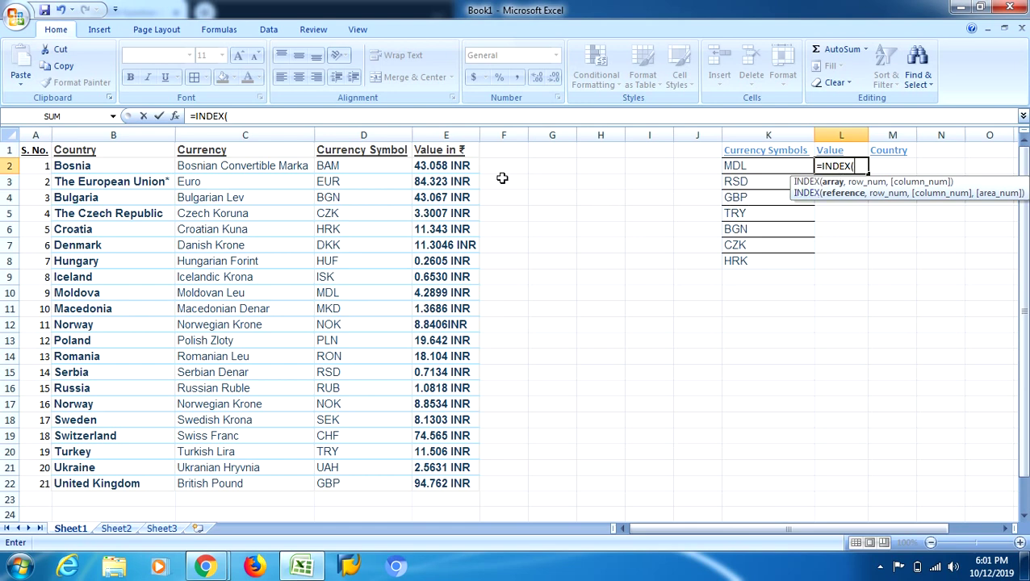
{"action": "left_click_drag", "start_coordinate": [441, 165], "coordinate": [426, 480]}
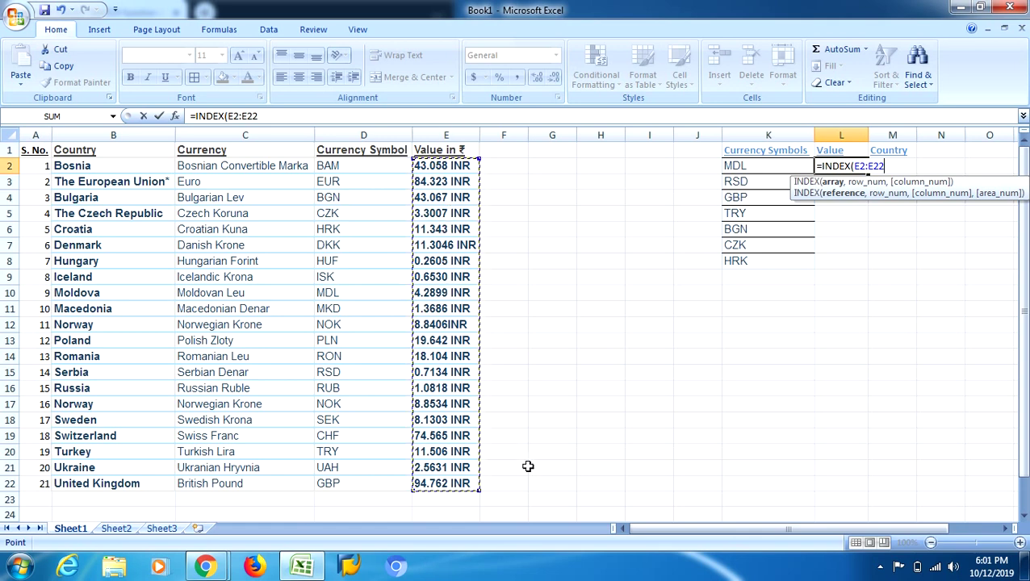
{"action": "type", "text": ","}
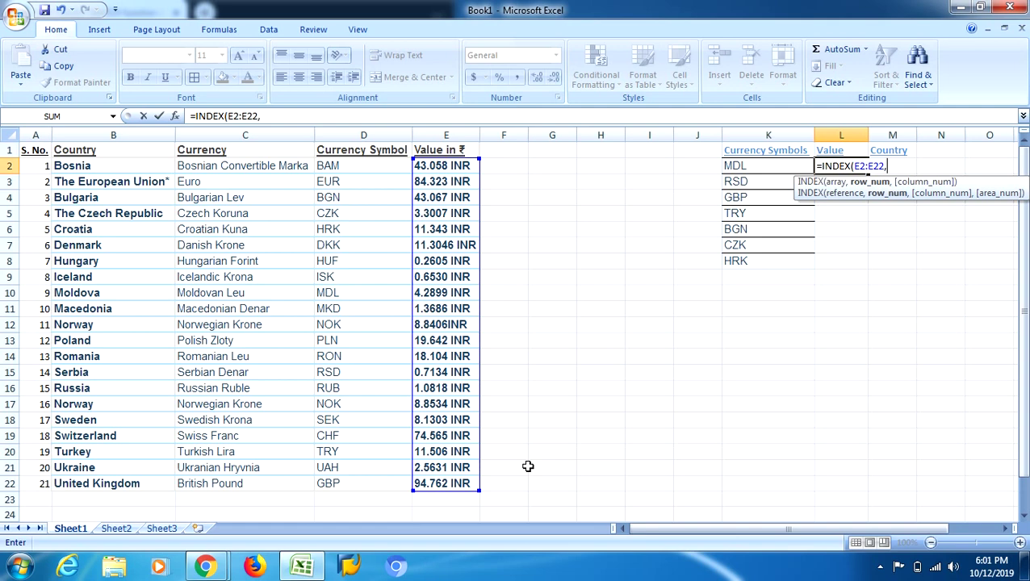
- Complete the L2 formula with a nested MATCH of K2 against D2:D22 using match type 0, and check its result against the MDL row
{"action": "type", "text": "match"}
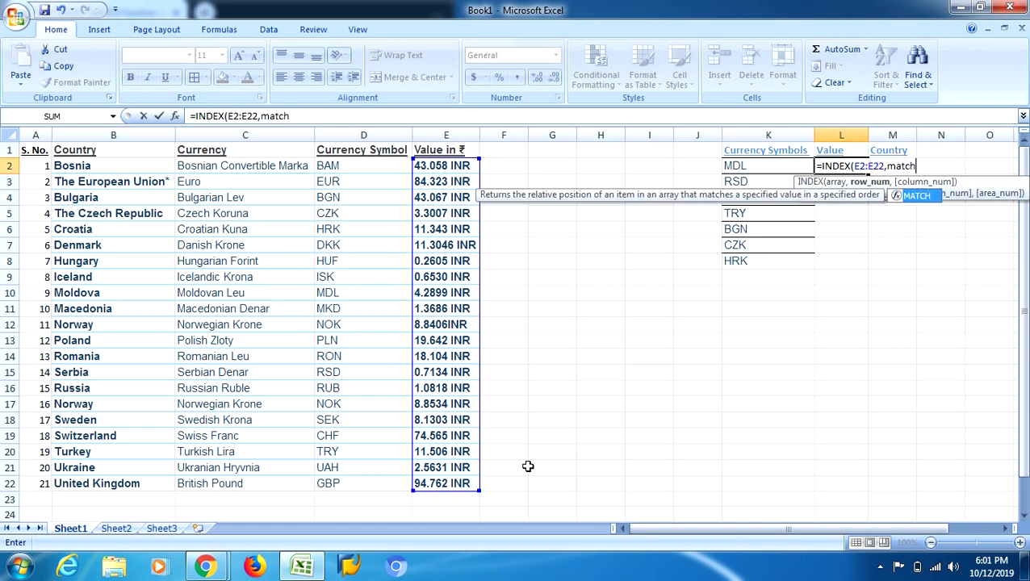
{"action": "key", "text": "Tab"}
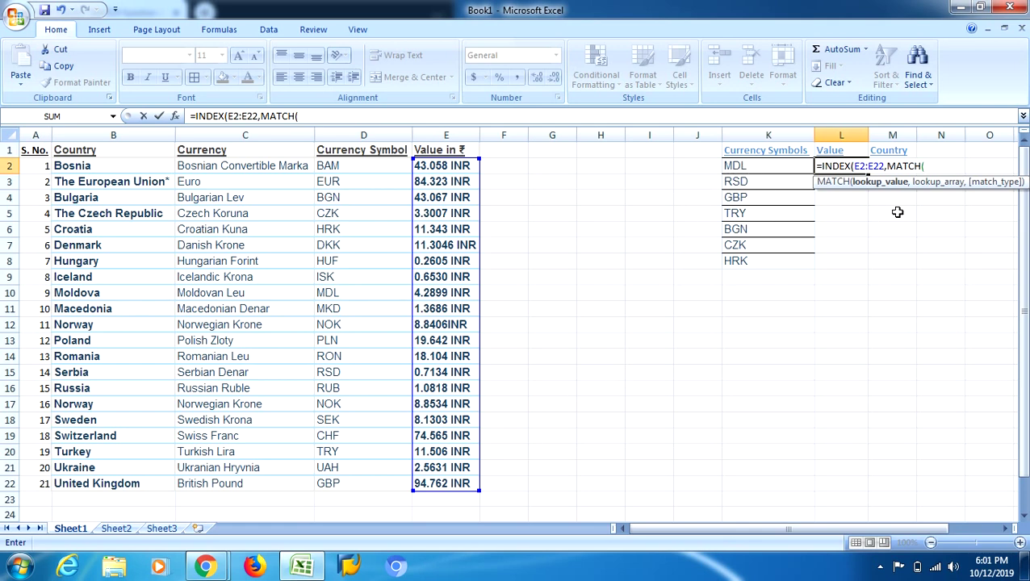
{"action": "left_click", "coordinate": [750, 166]}
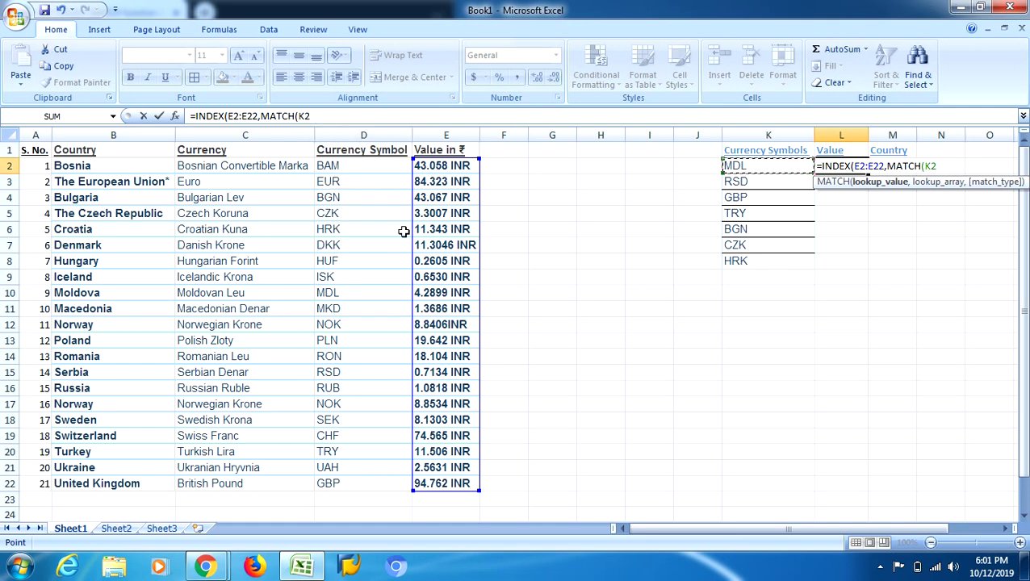
{"action": "type", "text": ","}
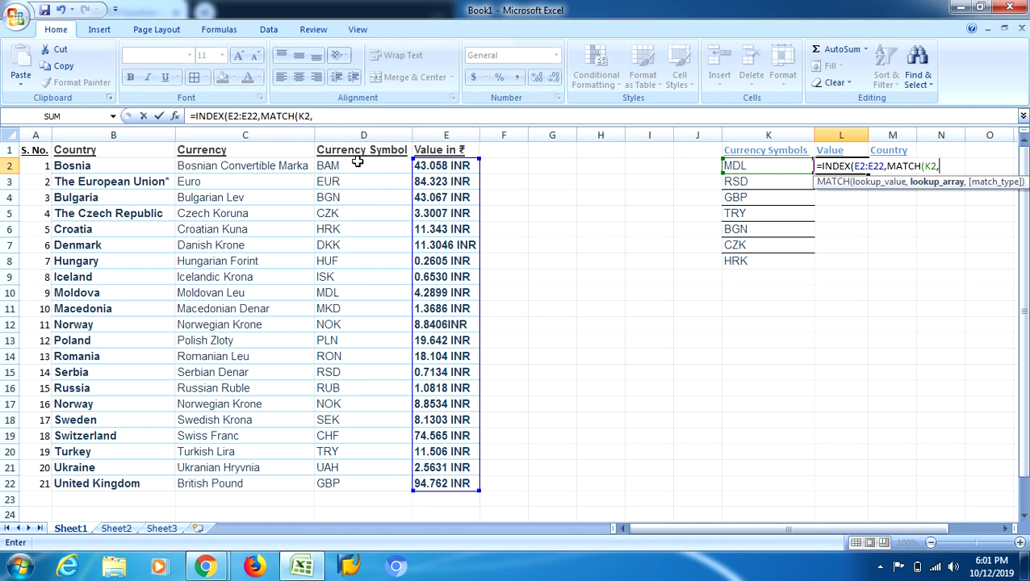
{"action": "left_click_drag", "start_coordinate": [358, 162], "coordinate": [340, 479]}
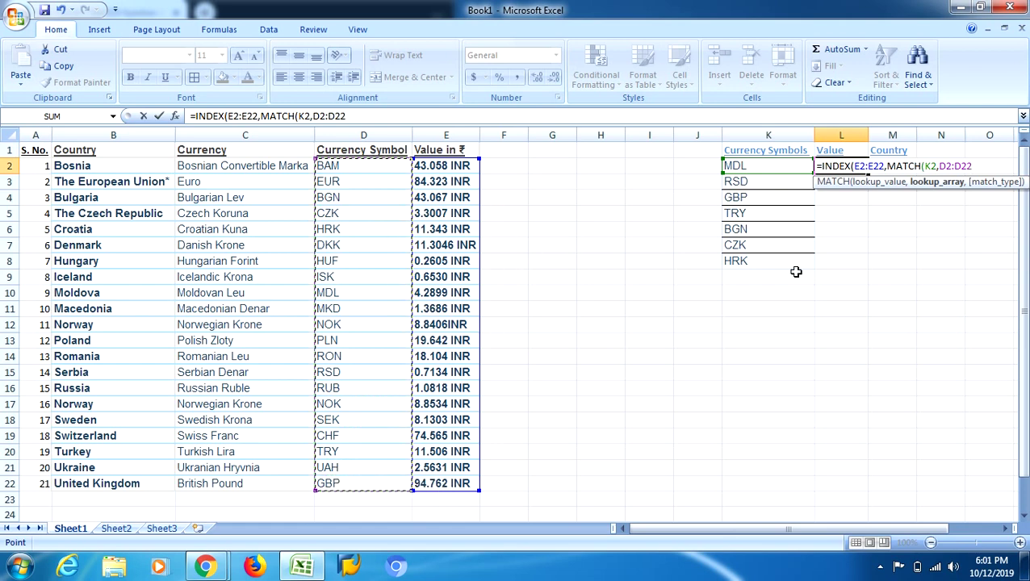
{"action": "type", "text": ","}
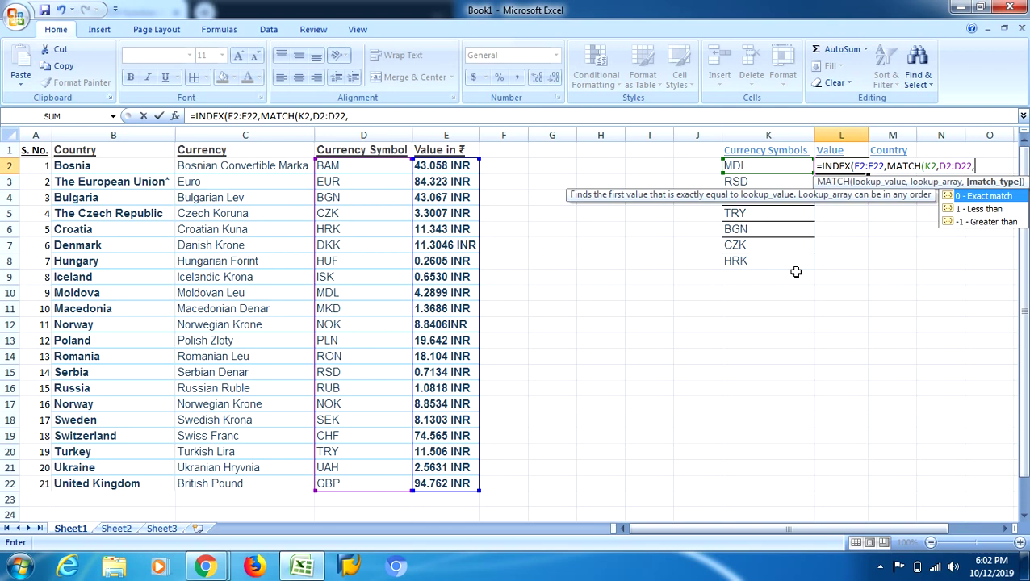
{"action": "type", "text": "0"}
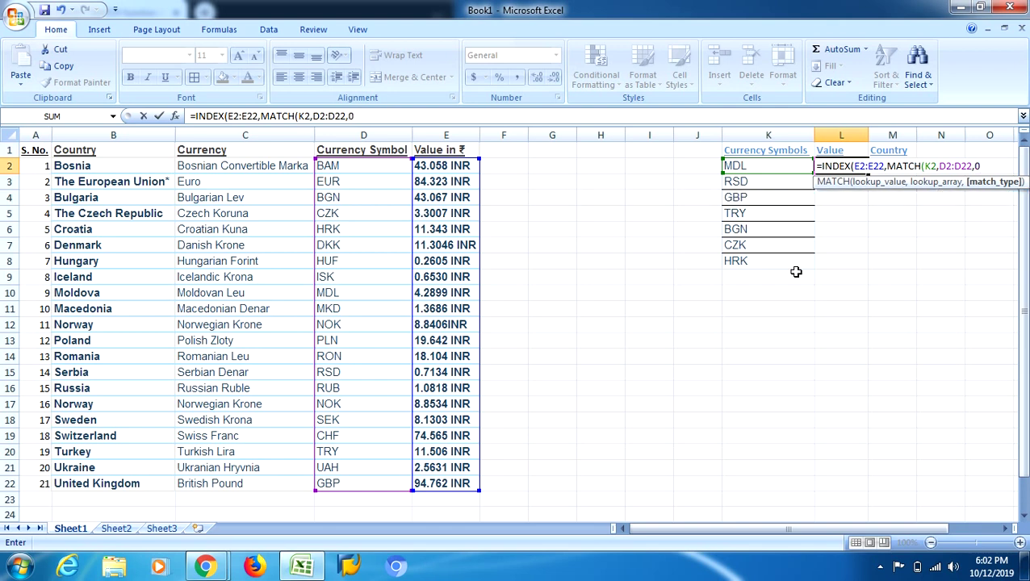
{"action": "type", "text": "))"}
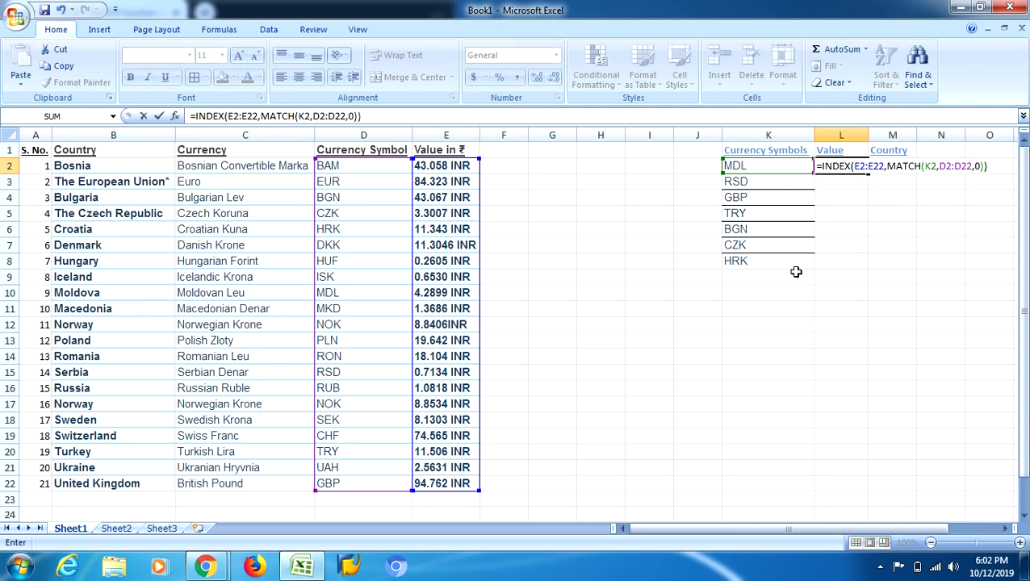
{"action": "key", "text": "Return"}
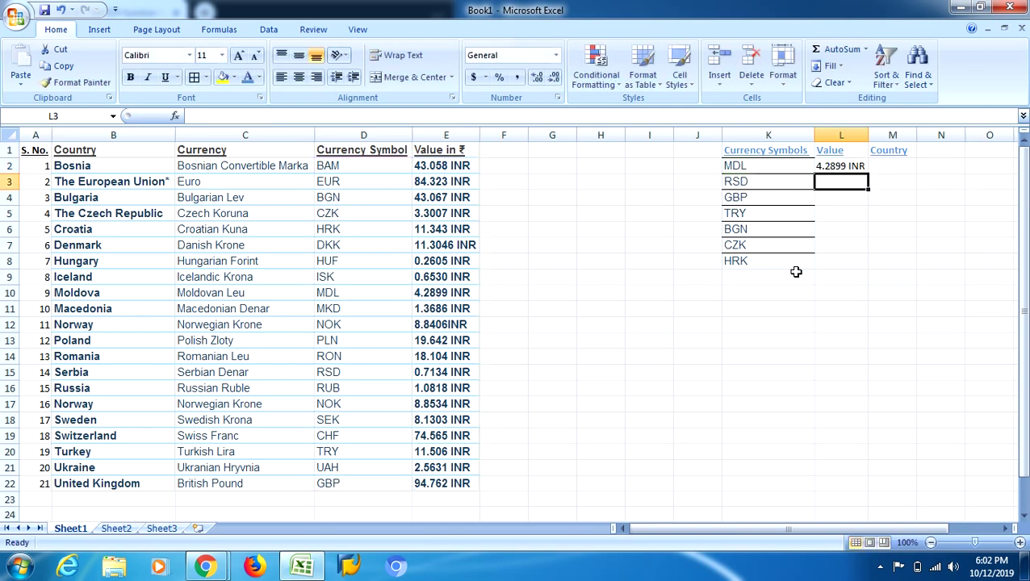
{"action": "key", "text": "Up"}
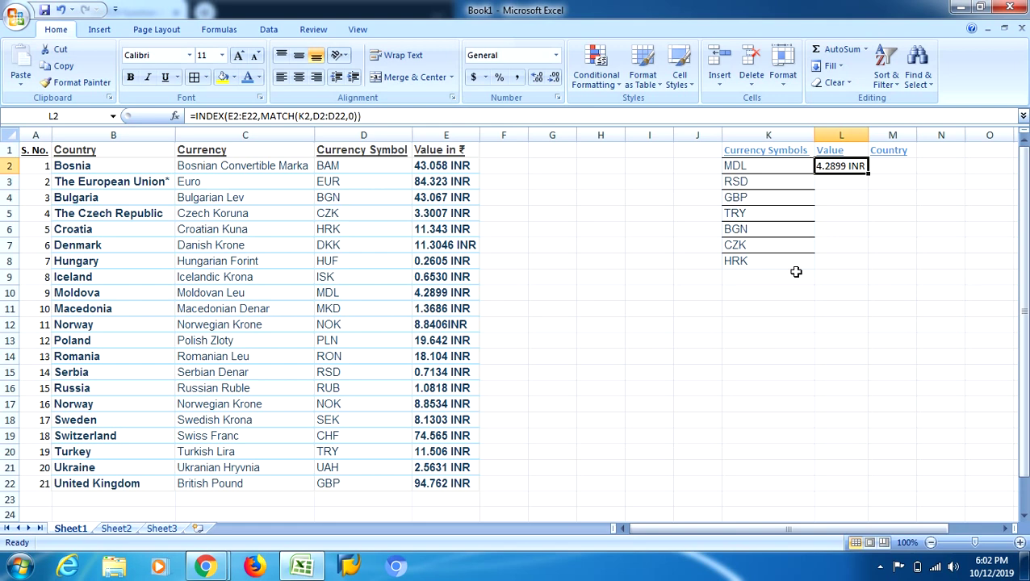
{"action": "left_click", "coordinate": [773, 165]}
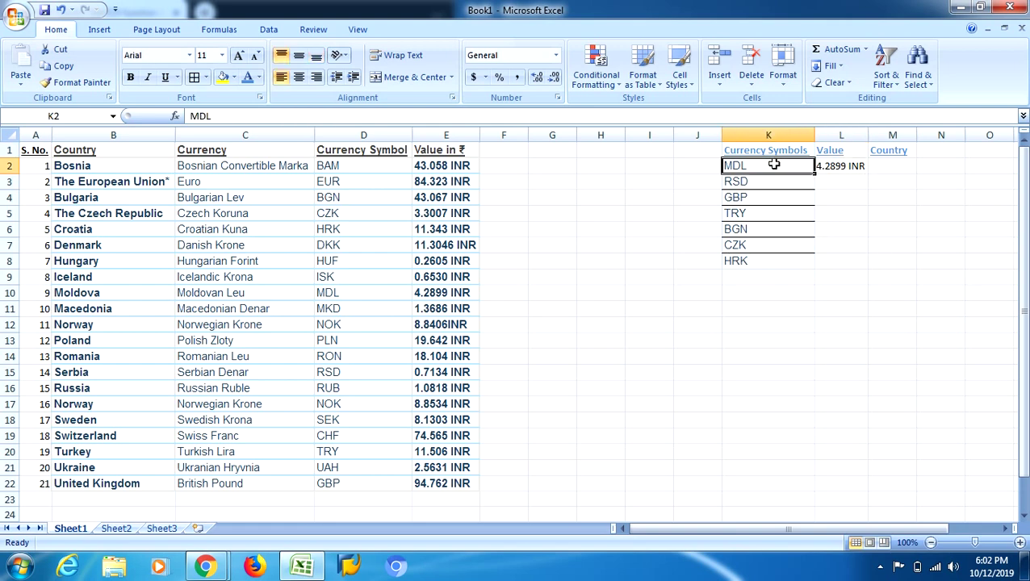
{"action": "left_click", "coordinate": [349, 294]}
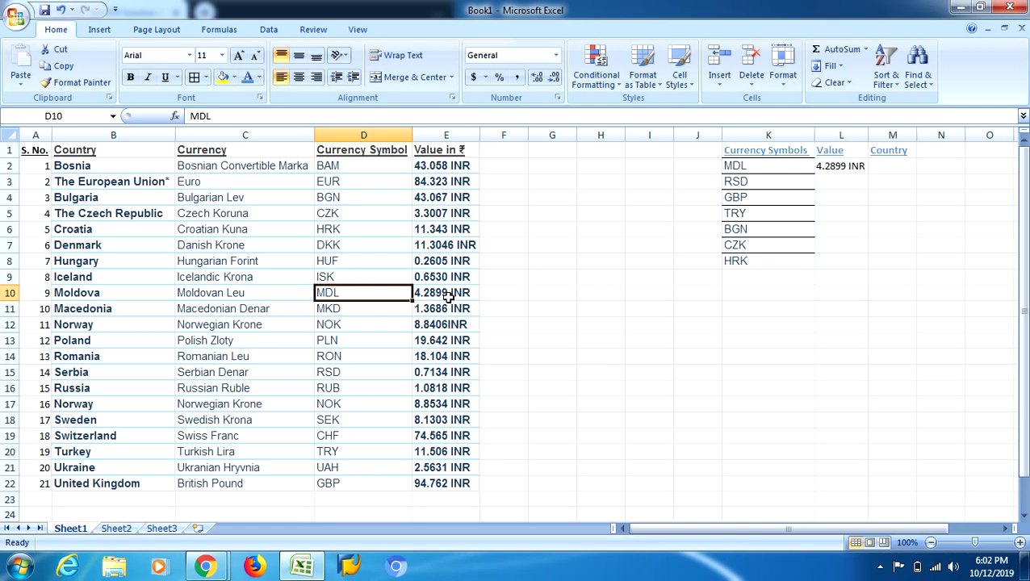
{"action": "left_click", "coordinate": [448, 297]}
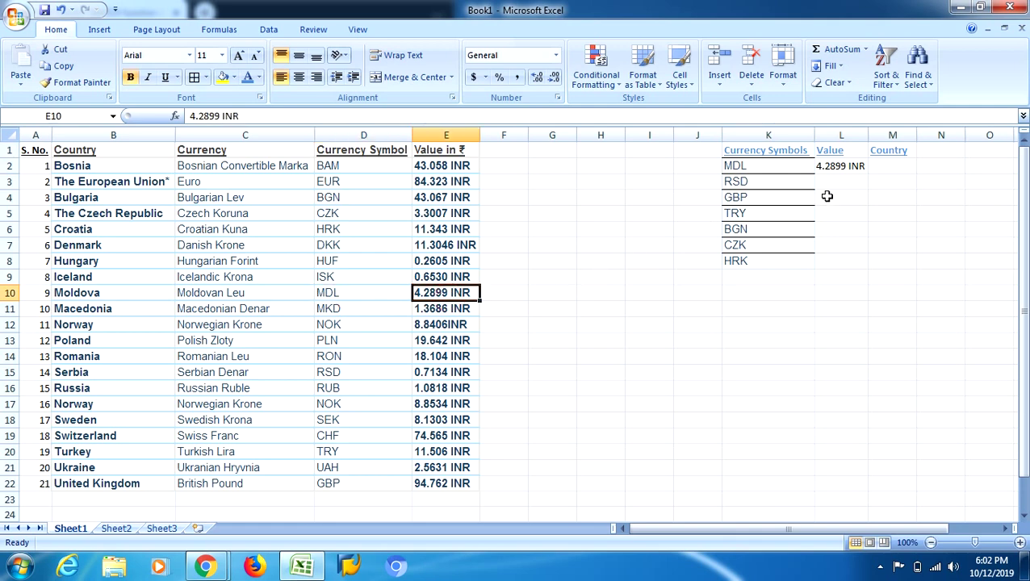
- Make the INDEX array reference in the L2 formula absolute as $E$2:$E$22
{"action": "left_click", "coordinate": [841, 166]}
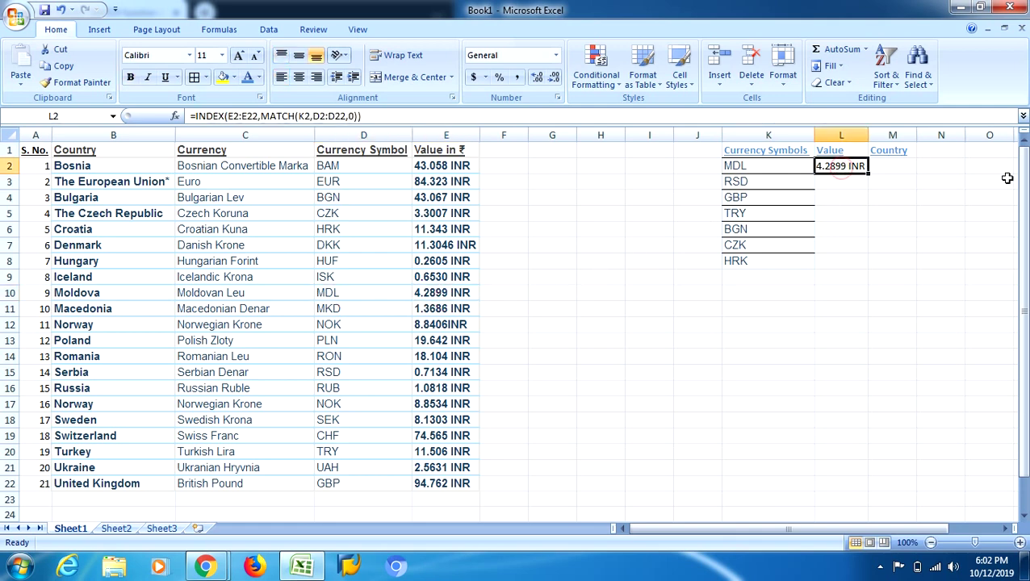
{"action": "key", "text": "F2"}
{"action": "key", "text": "Left"}
{"action": "key", "text": "Left"}
{"action": "key", "text": "Left"}
{"action": "key", "text": "Left"}
{"action": "key", "text": "Left"}
{"action": "key", "text": "Left"}
{"action": "key", "text": "Left"}
{"action": "key", "text": "Left"}
{"action": "key", "text": "Left"}
{"action": "key", "text": "Left"}
{"action": "key", "text": "Left"}
{"action": "key", "text": "Left"}
{"action": "key", "text": "Left"}
{"action": "key", "text": "Left"}
{"action": "key", "text": "Left"}
{"action": "key", "text": "Left"}
{"action": "key", "text": "Left"}
{"action": "key", "text": "Left"}
{"action": "key", "text": "Left"}
{"action": "key", "text": "Left"}
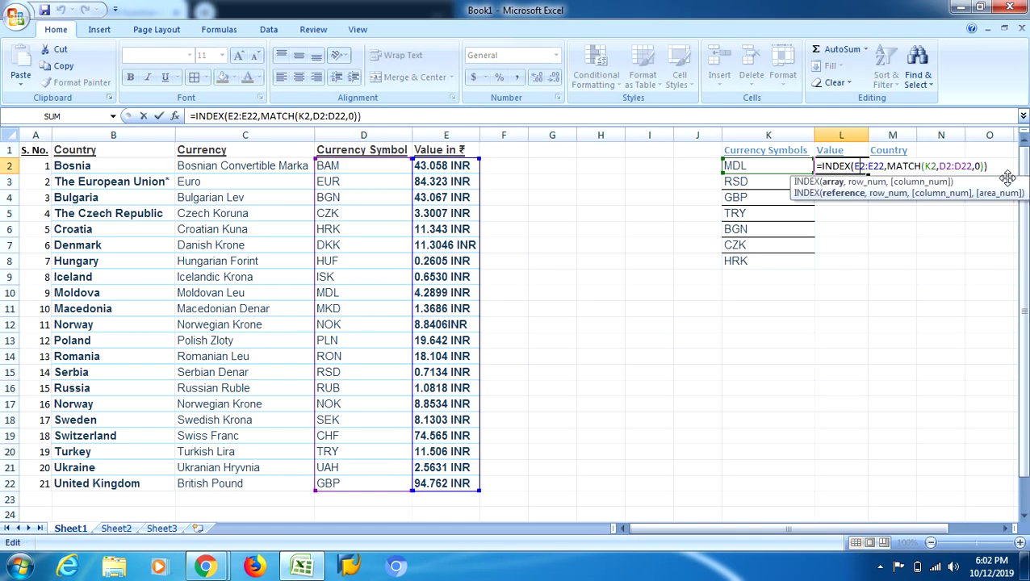
{"action": "key", "text": "F4"}
{"action": "key", "text": "F4"}
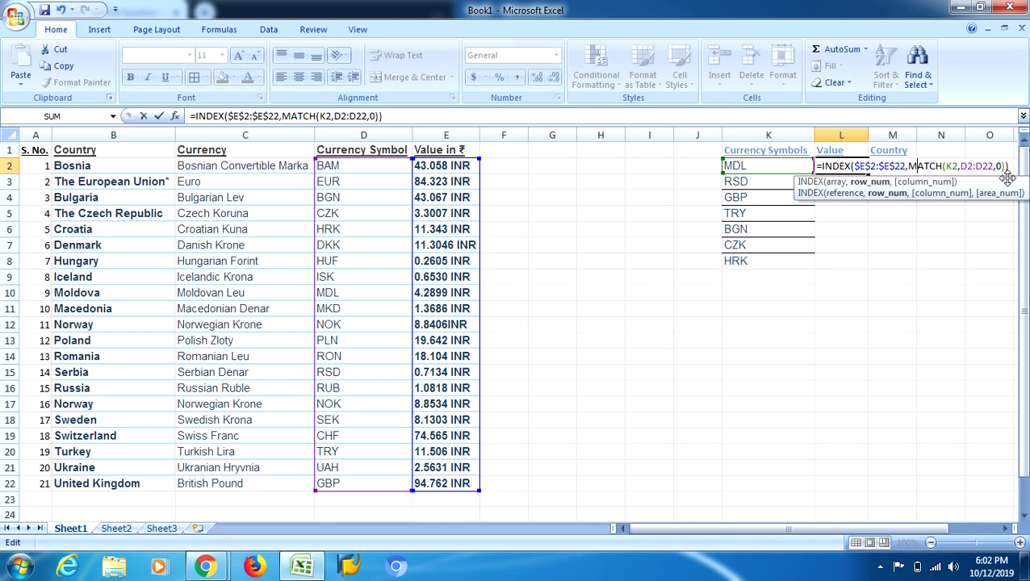
- Make the MATCH lookup array in the L2 formula absolute as $D$2:$D$22 and commit the formula
{"action": "key", "text": "Right"}
{"action": "key", "text": "Right"}
{"action": "key", "text": "Right"}
{"action": "key", "text": "Right"}
{"action": "key", "text": "Right"}
{"action": "key", "text": "Right"}
{"action": "key", "text": "Right"}
{"action": "key", "text": "Right"}
{"action": "key", "text": "Right"}
{"action": "key", "text": "Right"}
{"action": "key", "text": "Right"}
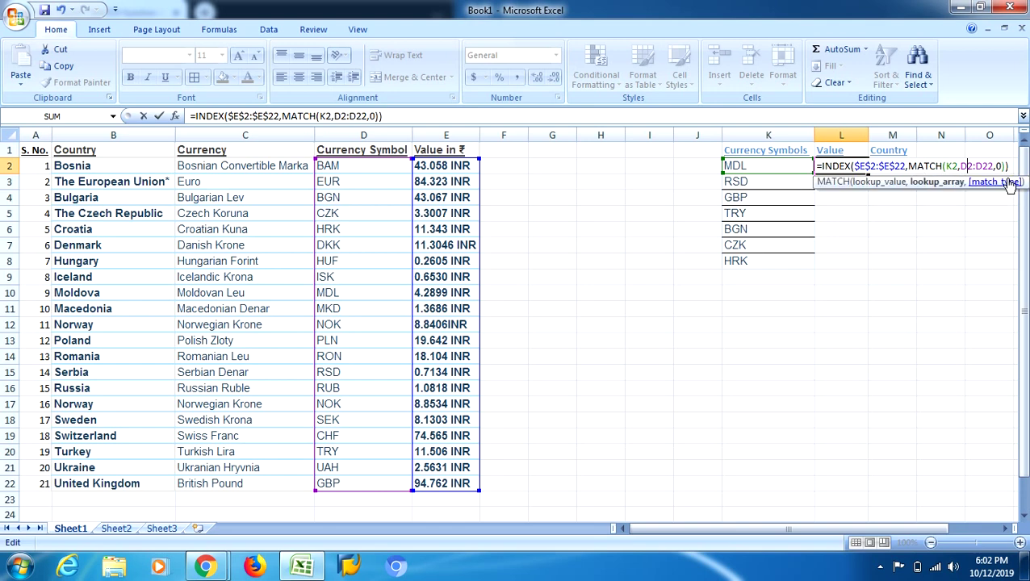
{"action": "key", "text": "F4"}
{"action": "key", "text": "Right"}
{"action": "key", "text": "Right"}
{"action": "key", "text": "Right"}
{"action": "key", "text": "Right"}
{"action": "key", "text": "F4"}
{"action": "key", "text": "Return"}
{"action": "key", "text": "Up"}
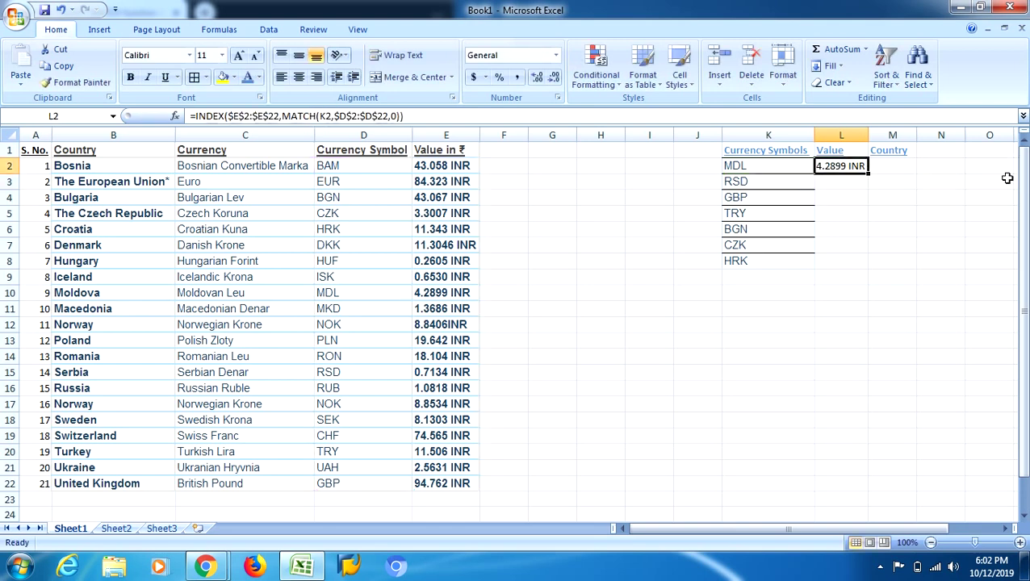
- Fill the INDEX-MATCH formula from L2 down through L8 for all listed currency symbols
{"action": "key", "text": "shift+Down"}
{"action": "key", "text": "shift+Down"}
{"action": "key", "text": "shift+Down"}
{"action": "key", "text": "shift+Down"}
{"action": "key", "text": "shift+Down"}
{"action": "key", "text": "shift+Down"}
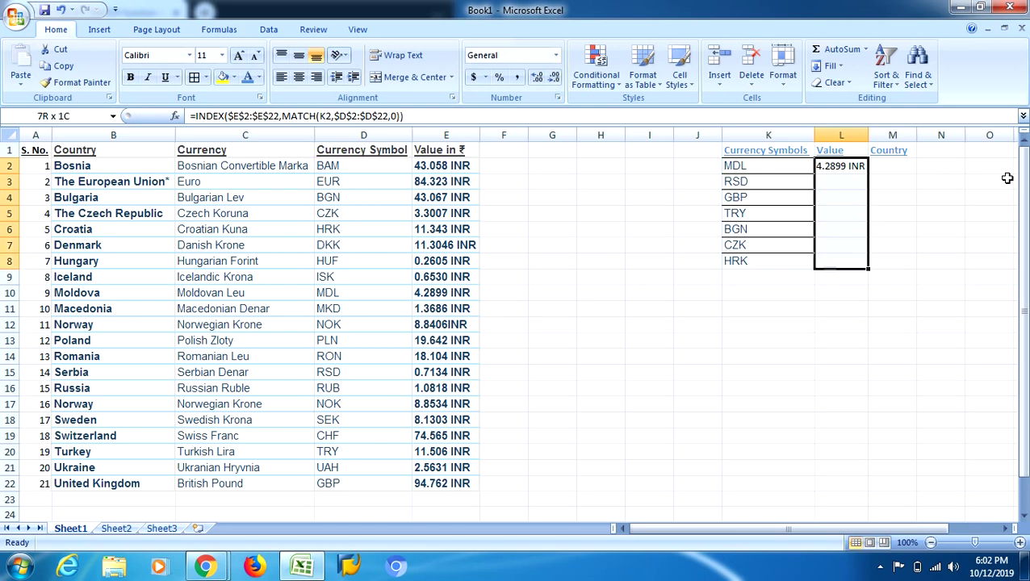
{"action": "key", "text": "ctrl+d"}
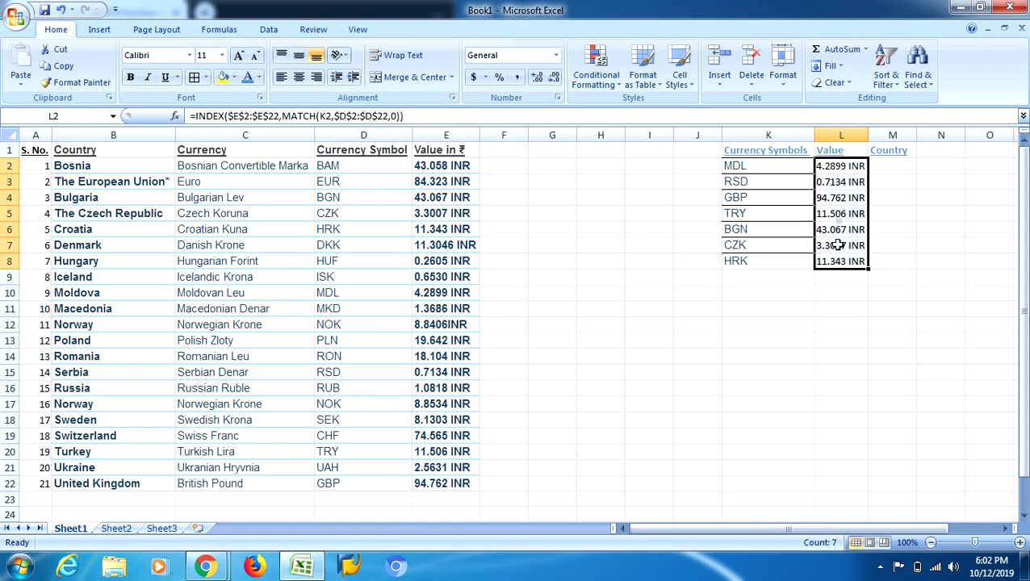
- Try a VLOOKUP formula in M2 using K2 as the lookup value and B2:D22 as the table array
{"action": "left_click", "coordinate": [892, 163]}
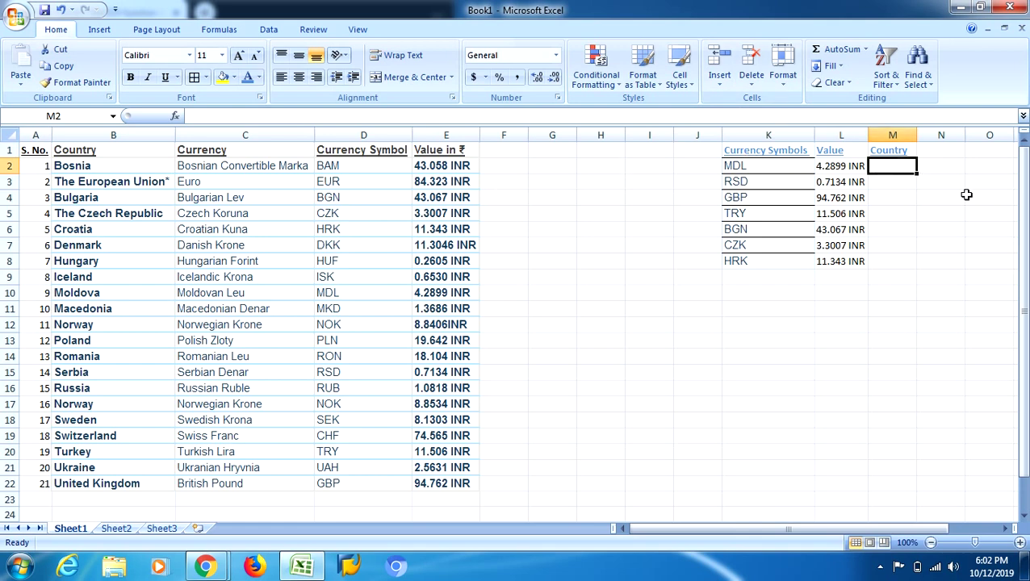
{"action": "left_click", "coordinate": [753, 166]}
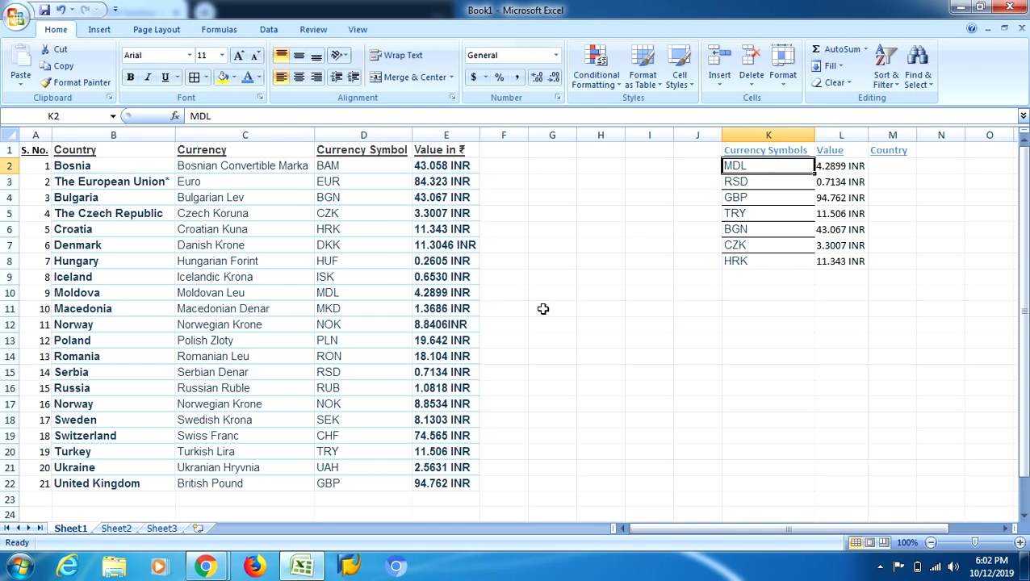
{"action": "left_click", "coordinate": [893, 162]}
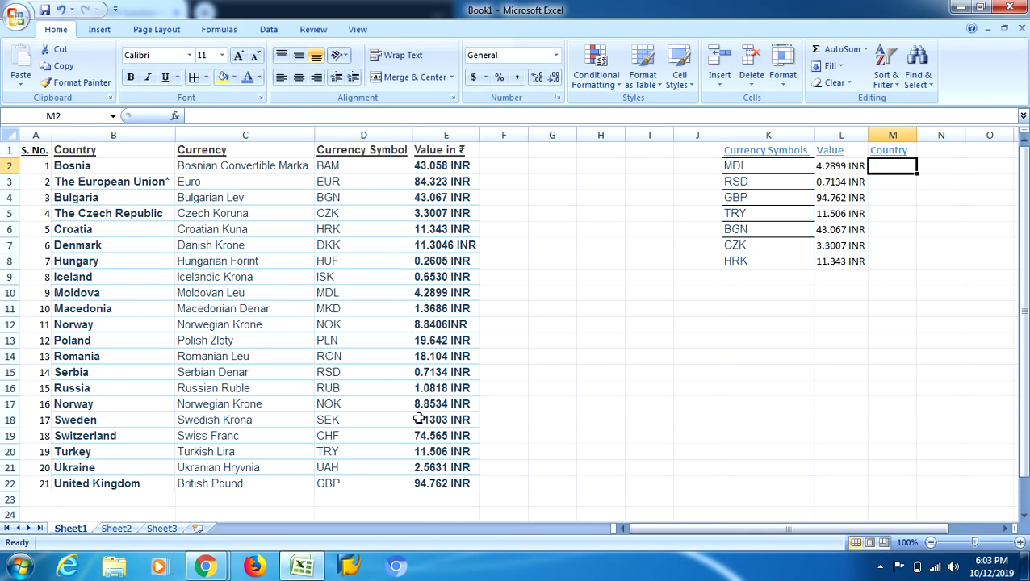
{"action": "type", "text": "=vloo"}
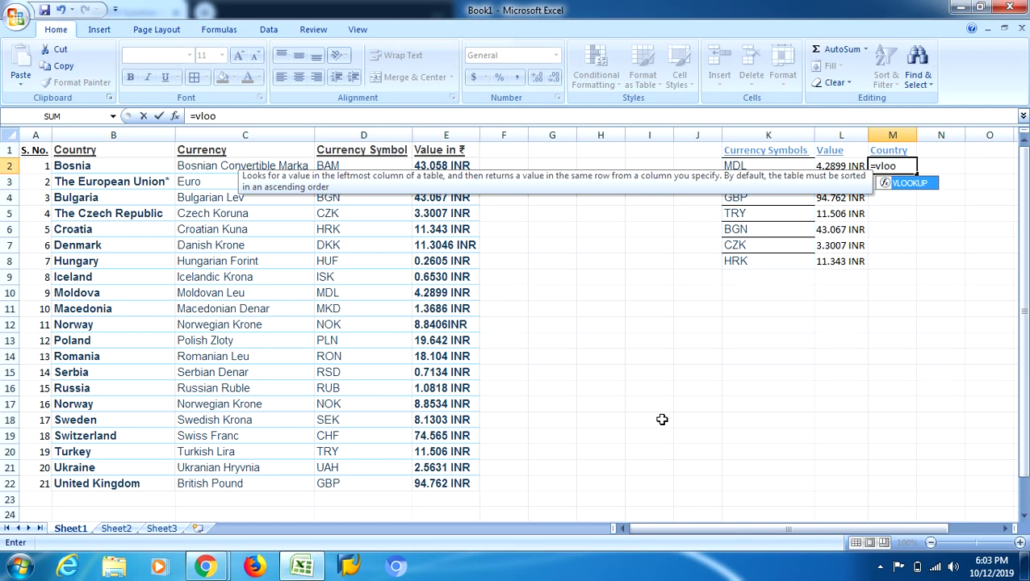
{"action": "key", "text": "Tab"}
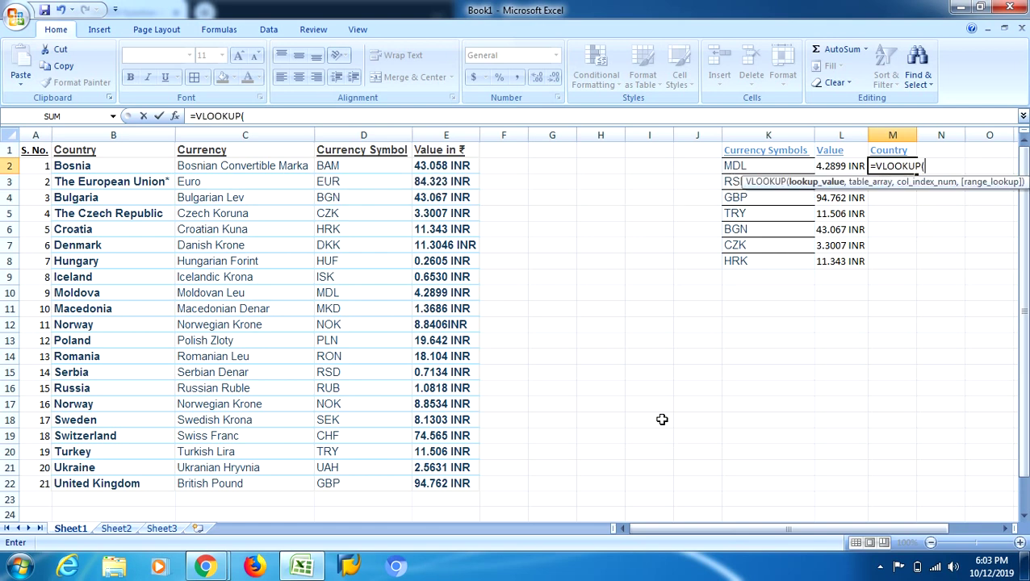
{"action": "left_click", "coordinate": [751, 167]}
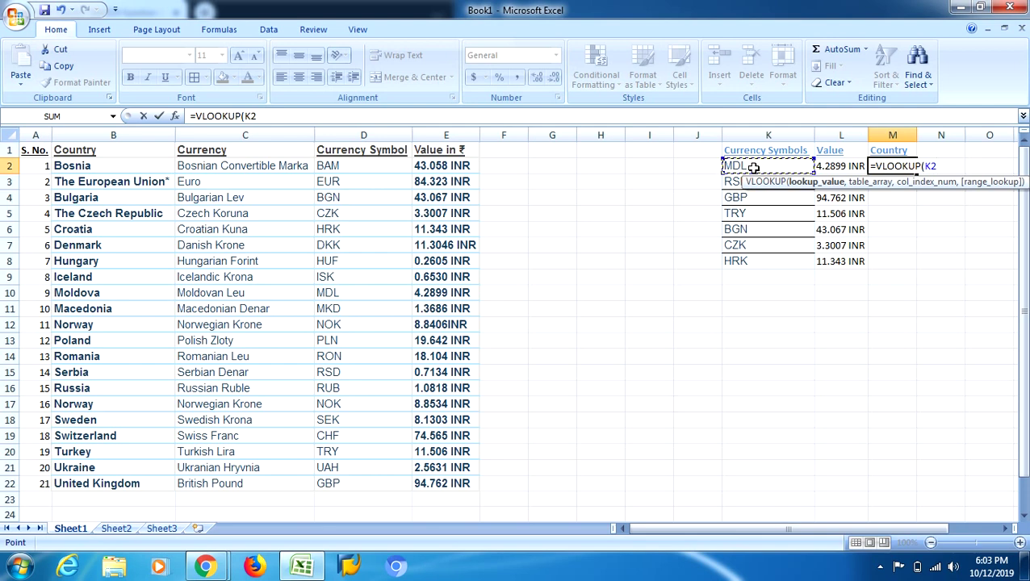
{"action": "type", "text": ","}
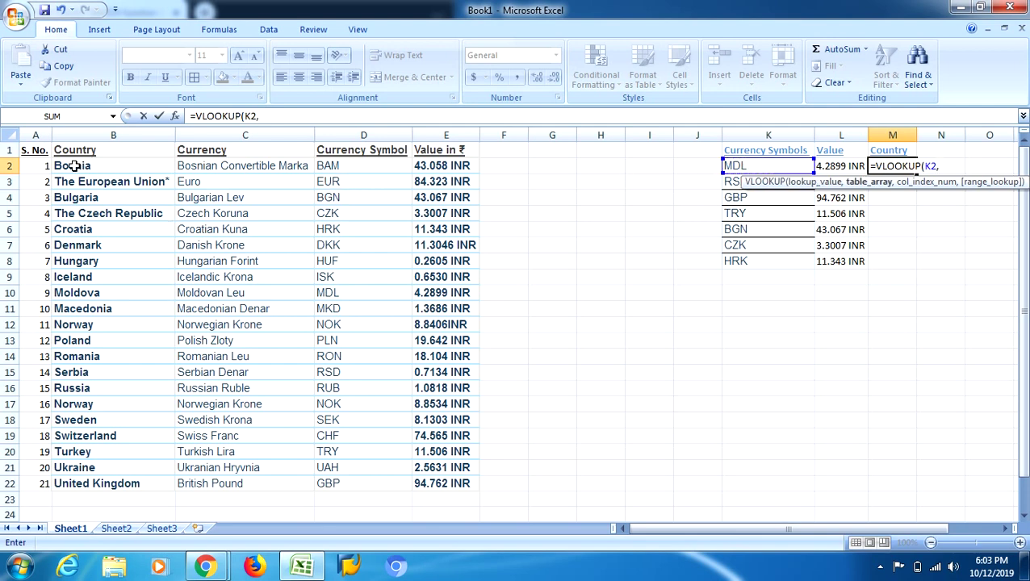
{"action": "left_click_drag", "start_coordinate": [72, 166], "coordinate": [436, 482]}
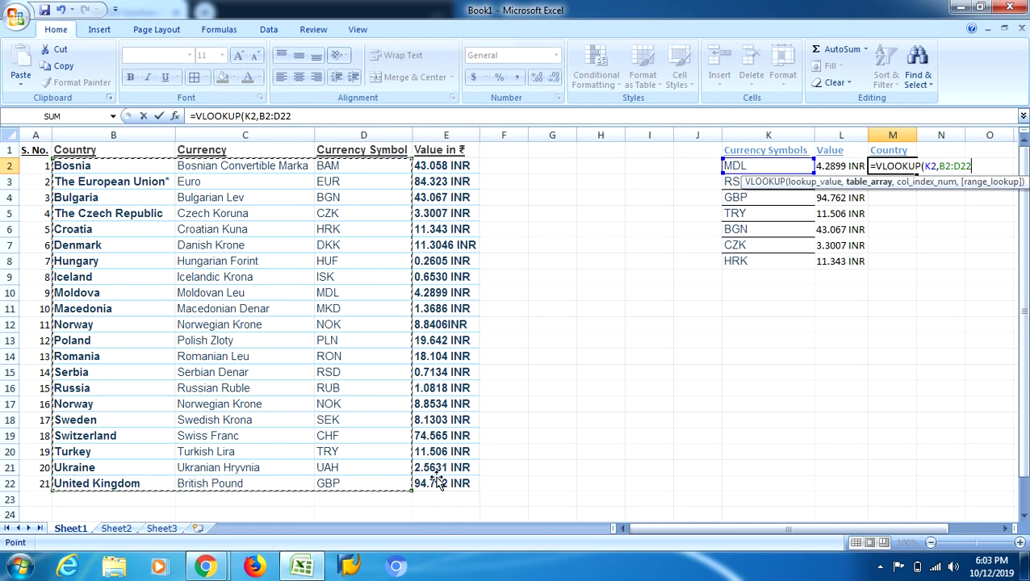
- Complete the trial VLOOKUP in M2 with column index 1 and an exact match (FALSE), and reselect the cell
{"action": "type", "text": ","}
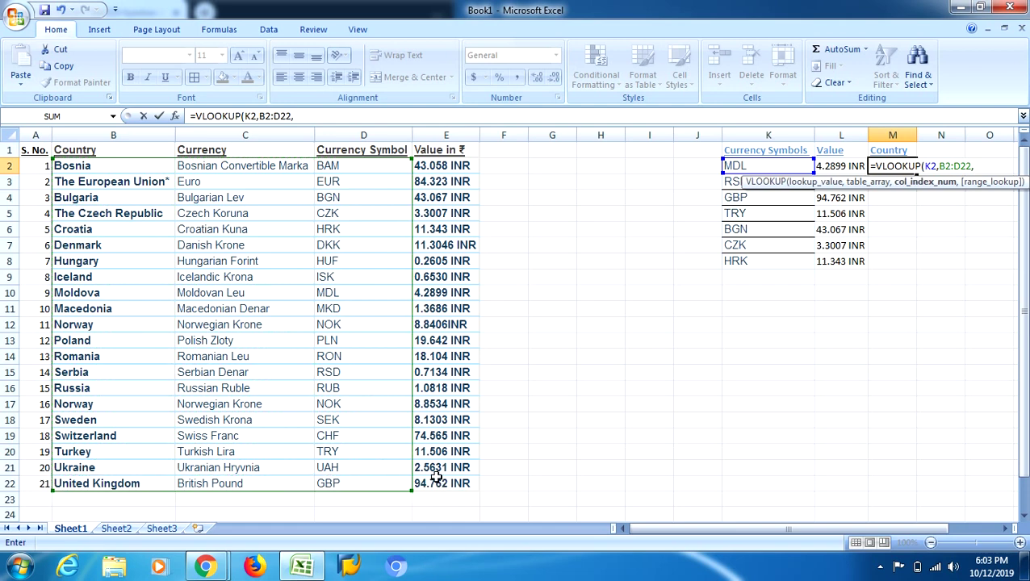
{"action": "type", "text": "1,"}
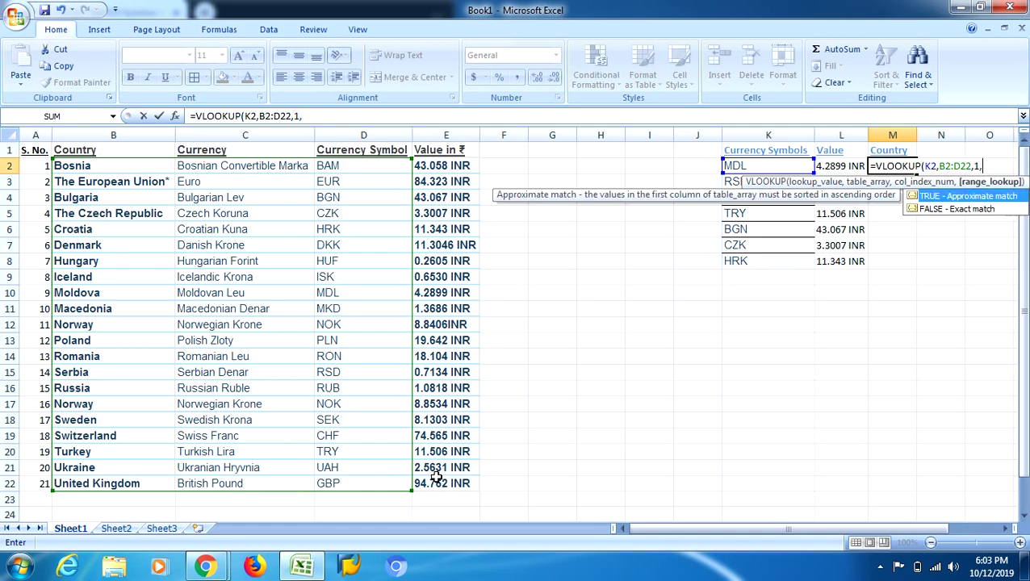
{"action": "key", "text": "Down"}
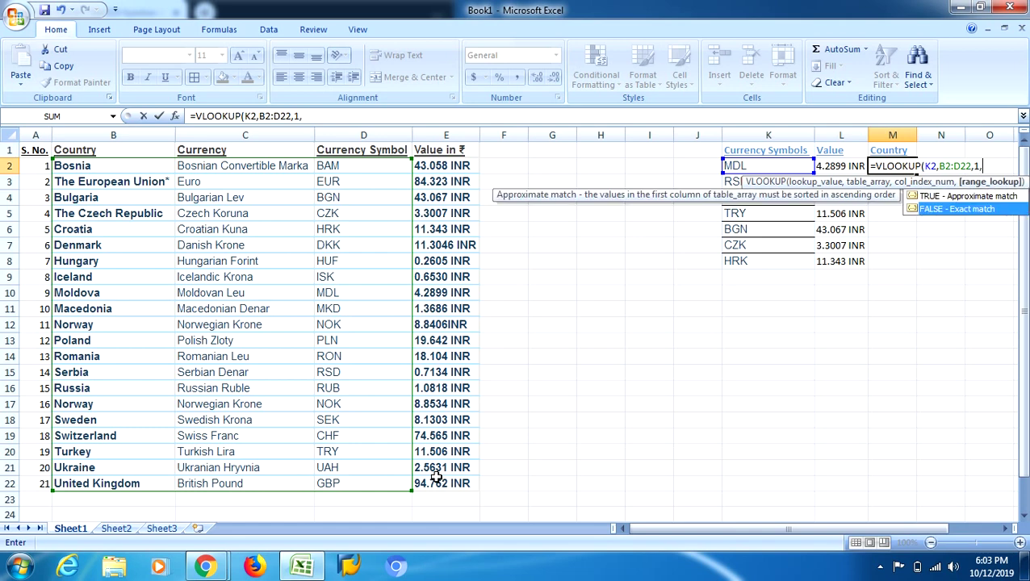
{"action": "key", "text": "Tab"}
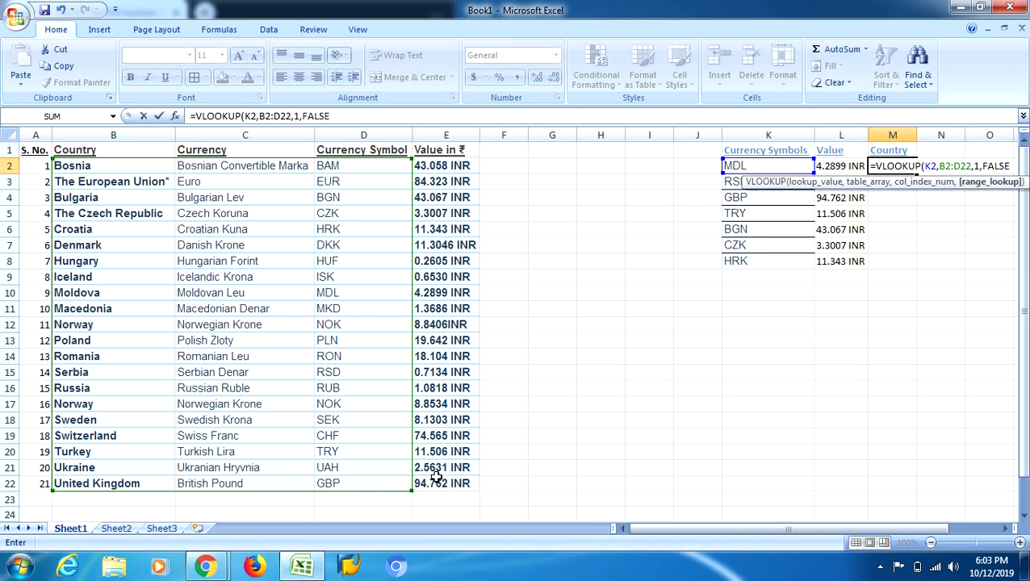
{"action": "type", "text": ")"}
{"action": "key", "text": "Return"}
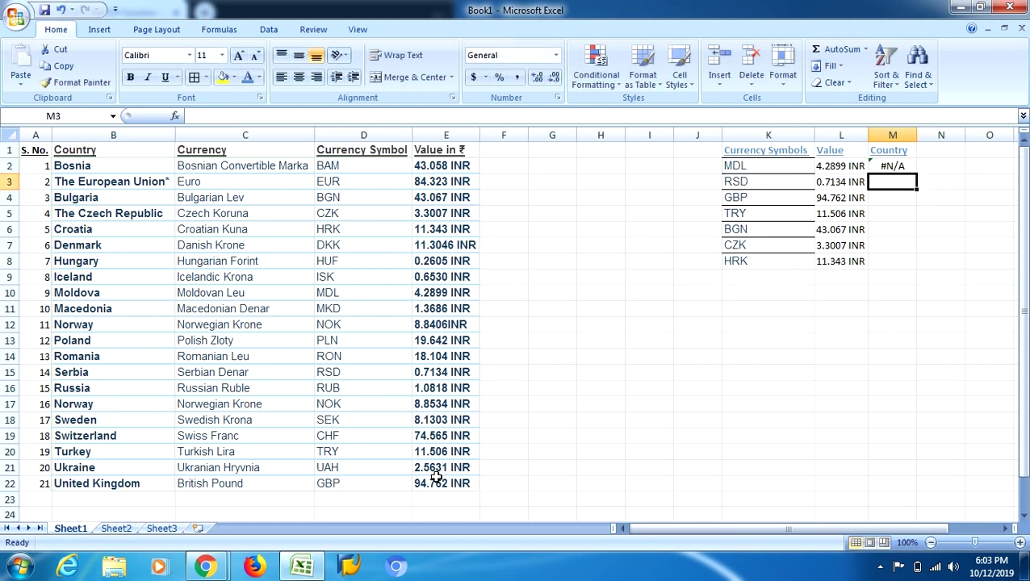
{"action": "key", "text": "Up"}
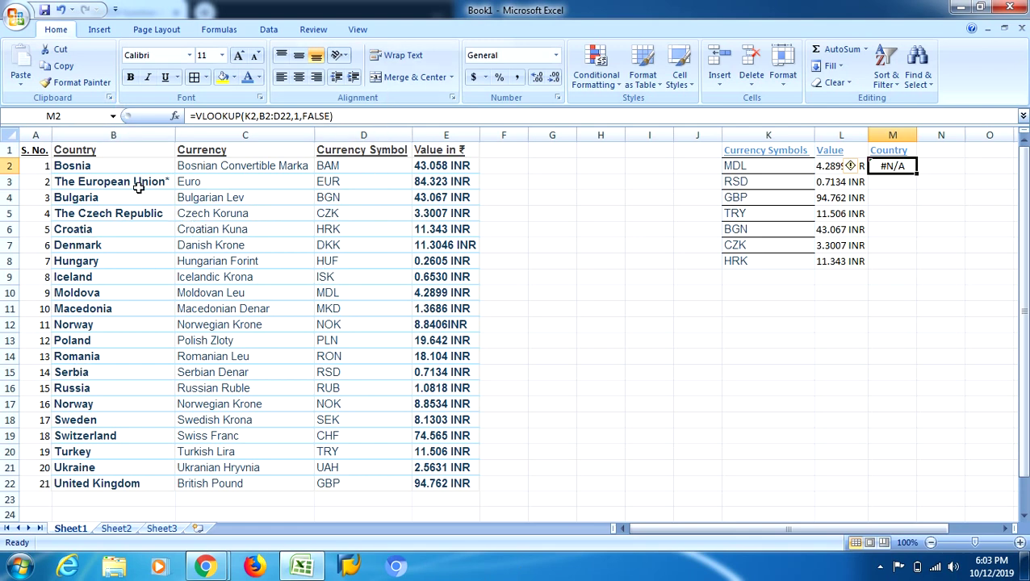
- Check the Country column used as the VLOOKUP table's first column, and clear the formula from M2
{"action": "left_click", "coordinate": [112, 135]}
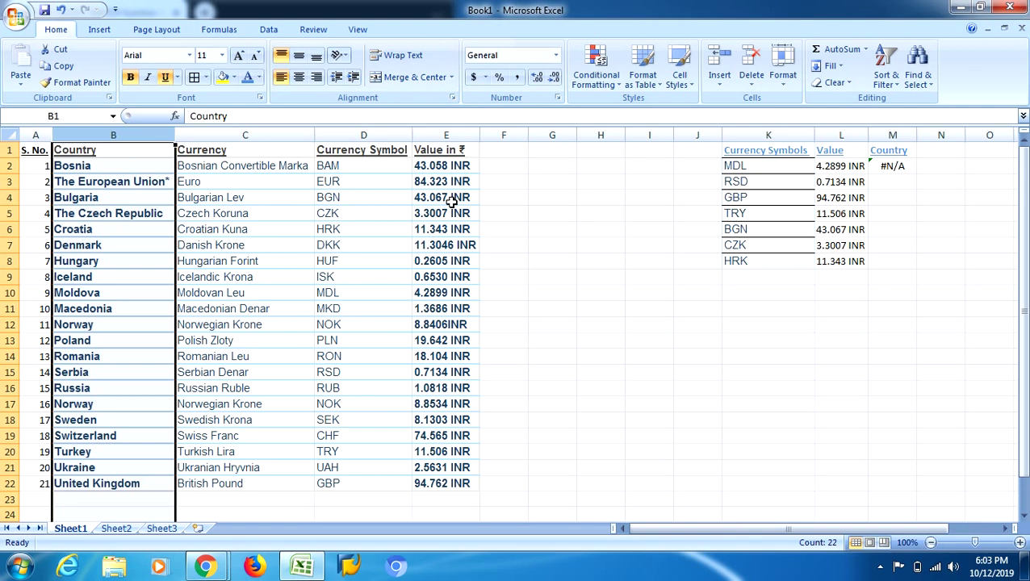
{"action": "left_click", "coordinate": [896, 165]}
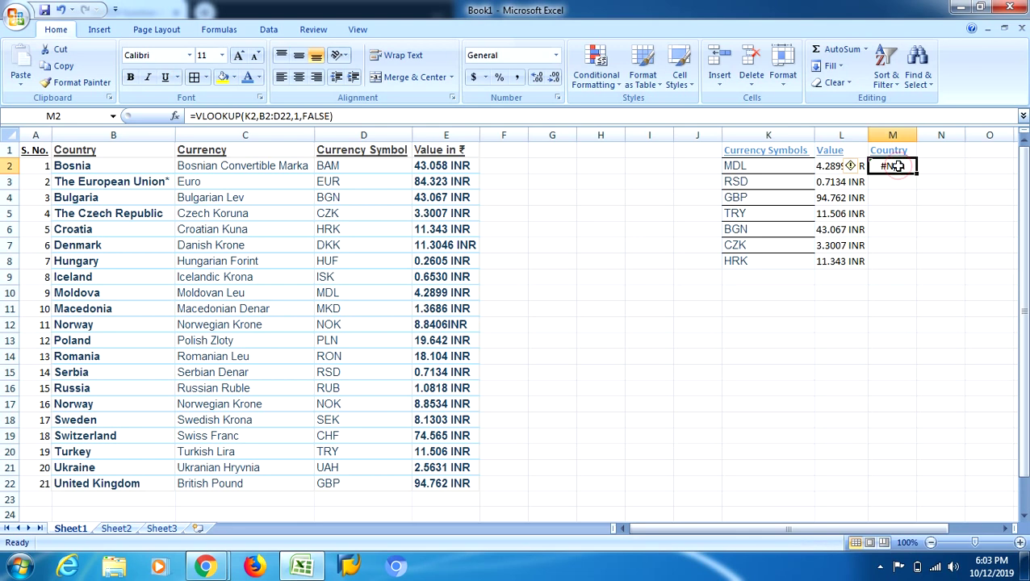
{"action": "key", "text": "Delete"}
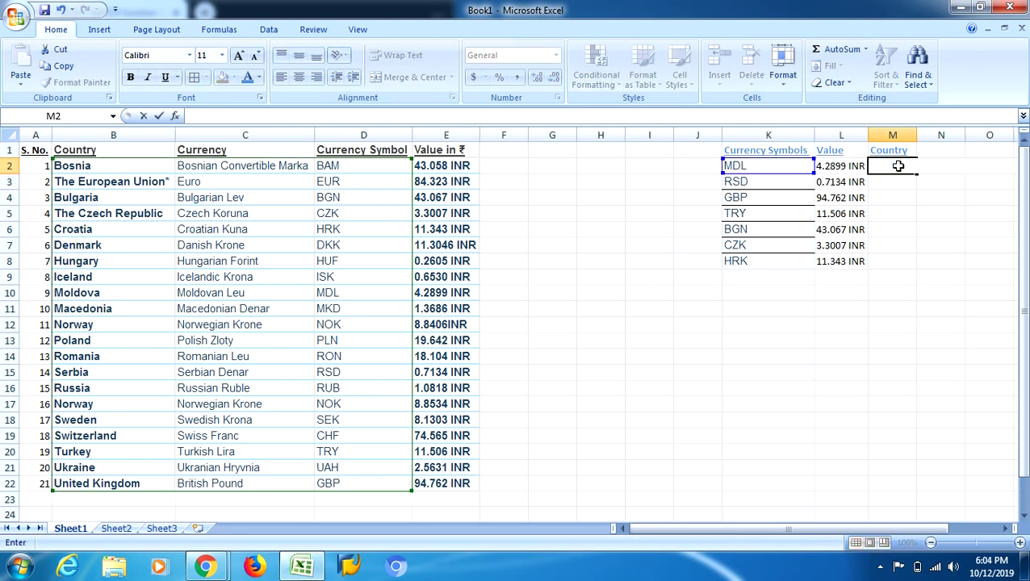
- Start an INDEX formula in M2 with the country range B2:B22 as its array
{"action": "type", "text": "=index"}
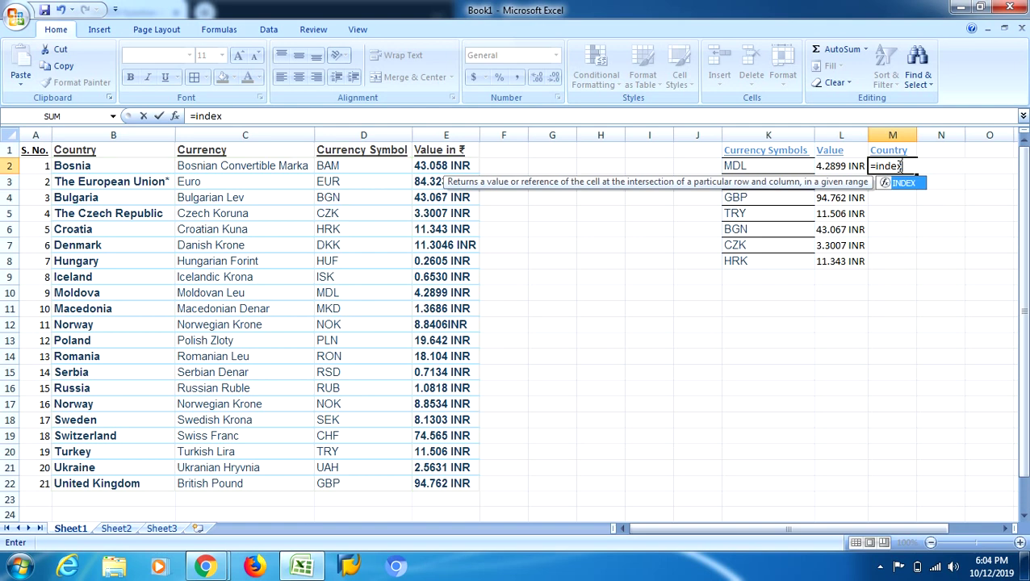
{"action": "key", "text": "Tab"}
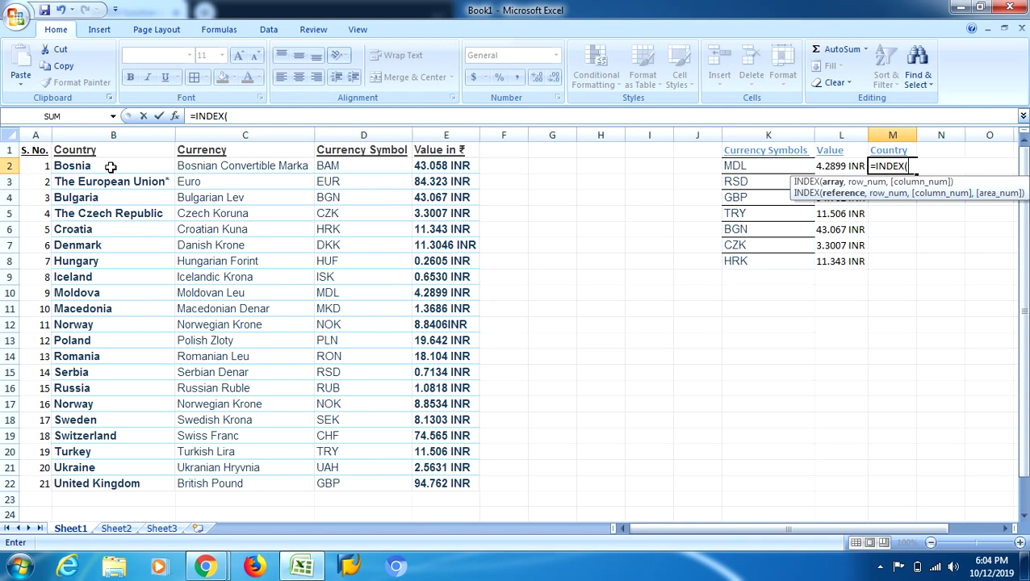
{"action": "left_click_drag", "start_coordinate": [111, 164], "coordinate": [94, 496]}
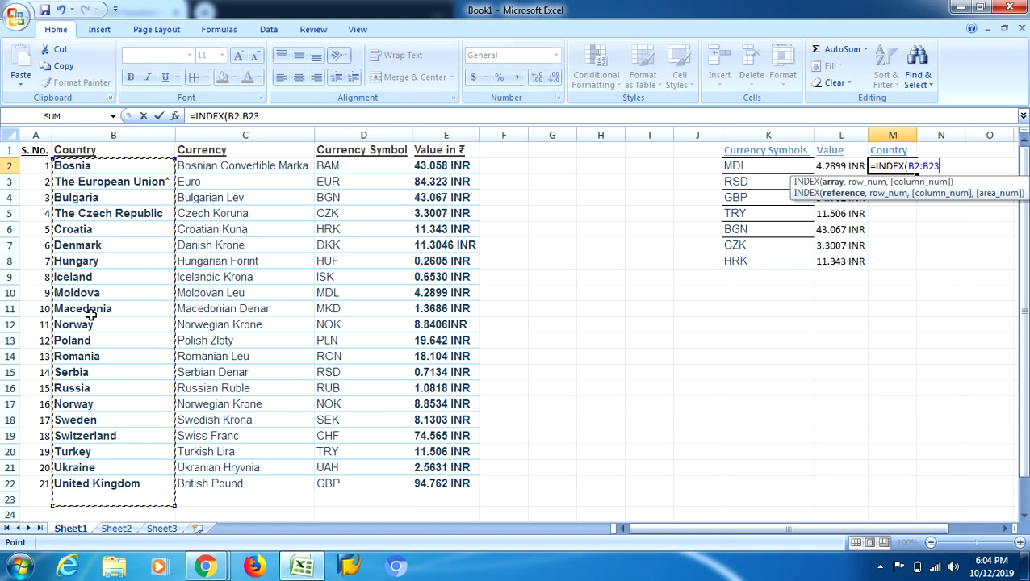
{"action": "key", "text": "Up"}
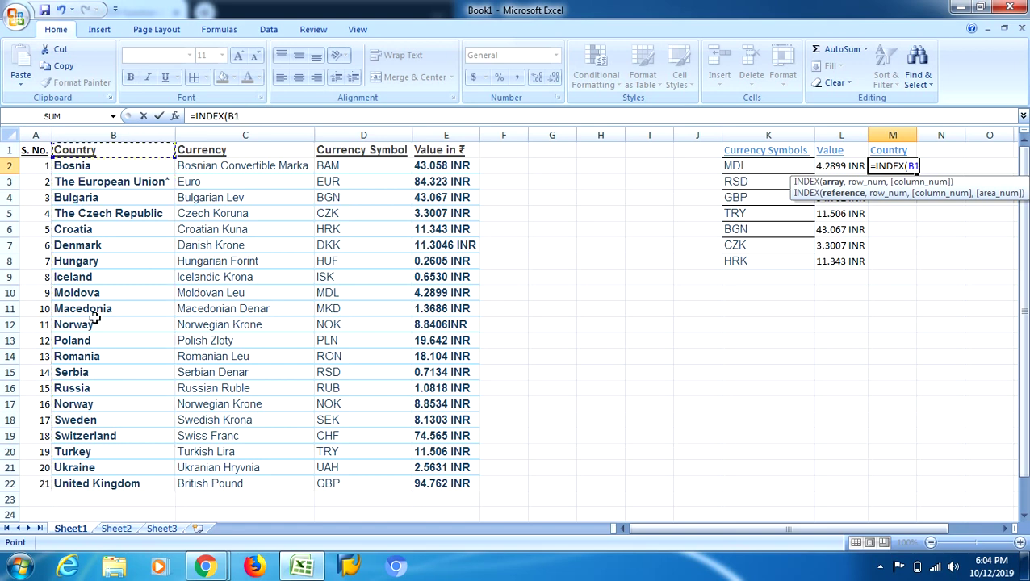
{"action": "key", "text": "Down"}
{"action": "key", "text": "shift+Down"}
{"action": "key", "text": "ctrl+shift+Down"}
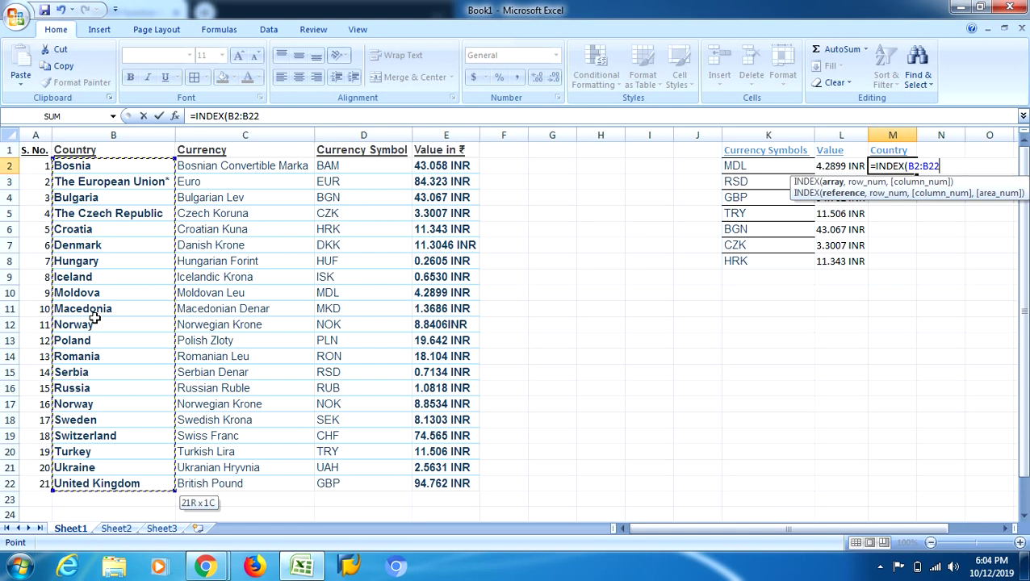
{"action": "type", "text": ","}
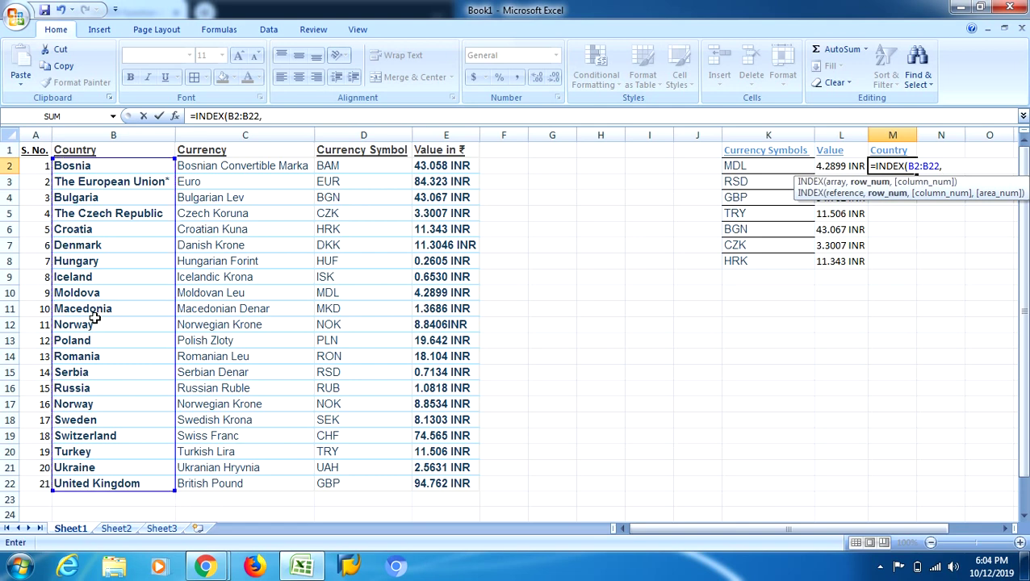
- Complete the M2 formula with a nested MATCH of K2 against D2:D22 using match type 0, and check it
{"action": "type", "text": "match"}
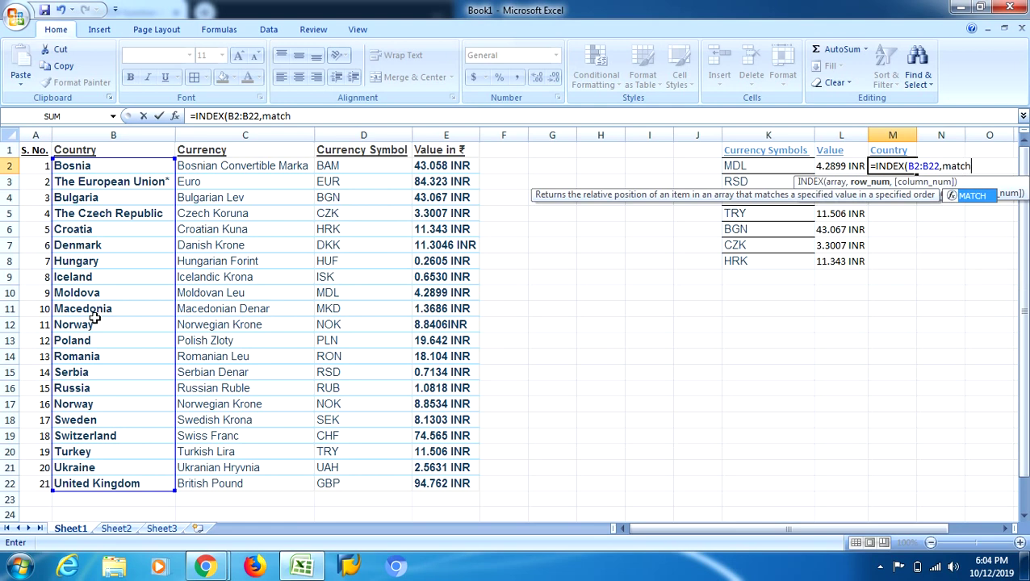
{"action": "key", "text": "Tab"}
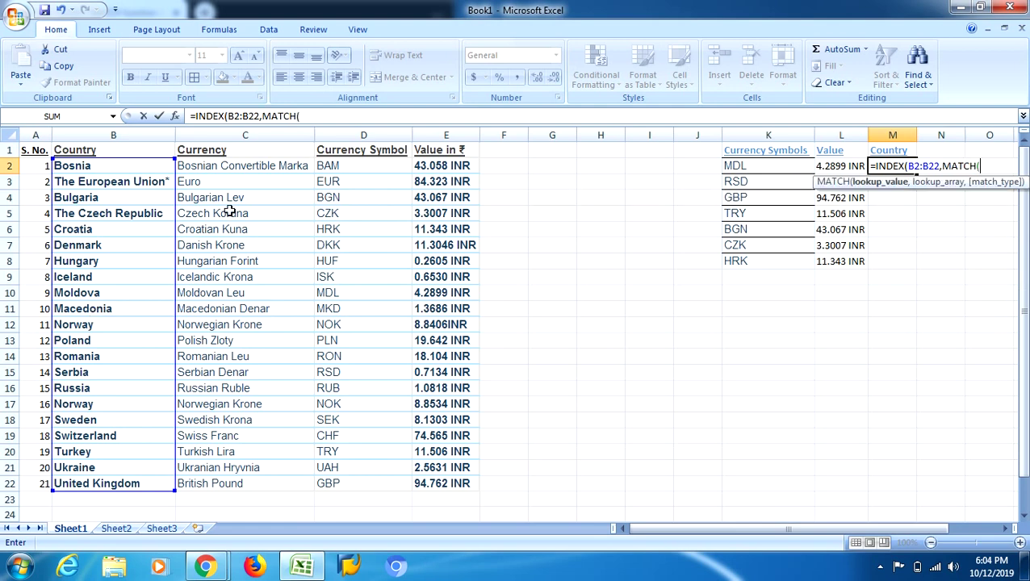
{"action": "left_click", "coordinate": [764, 167]}
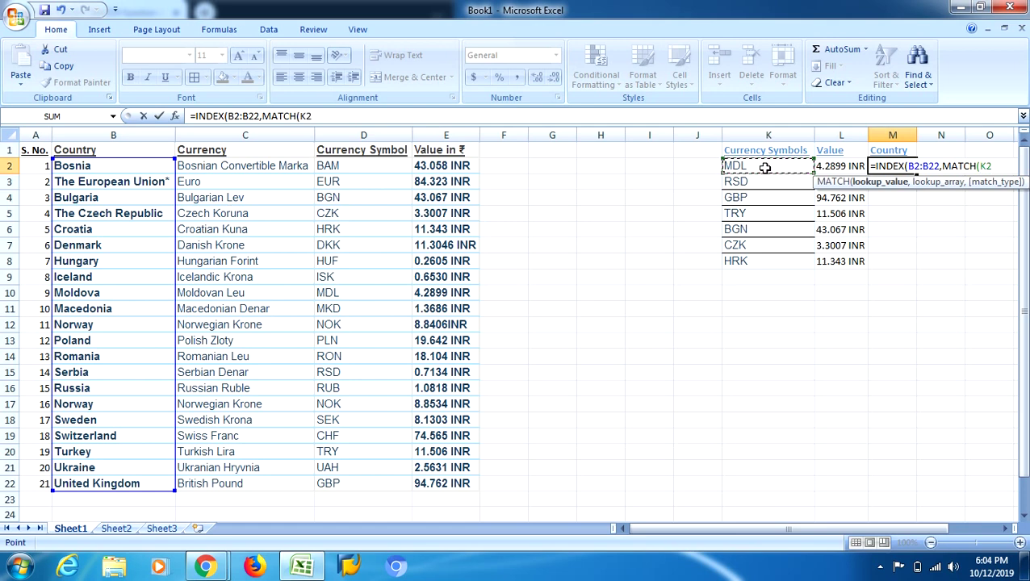
{"action": "type", "text": ","}
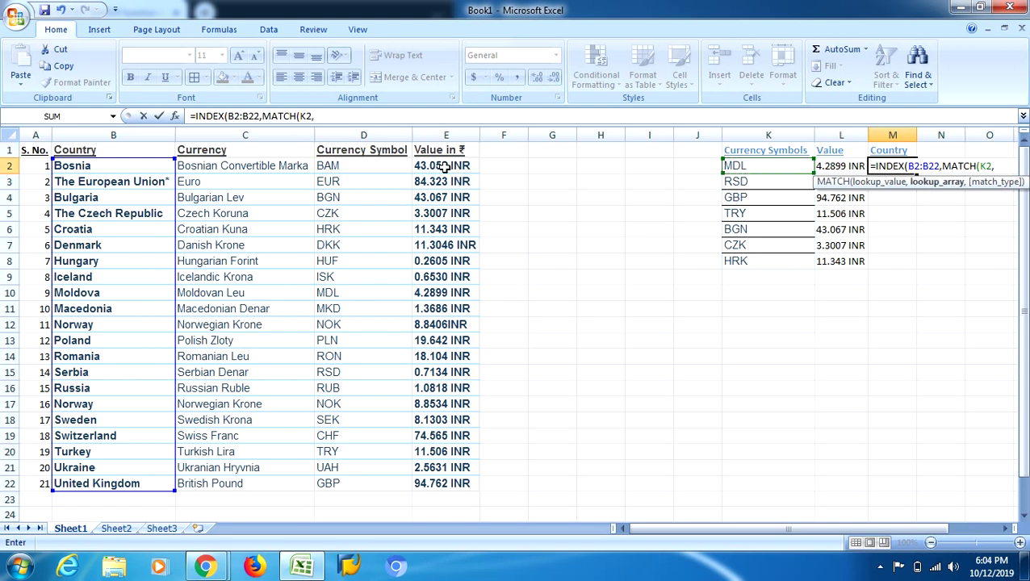
{"action": "left_click_drag", "start_coordinate": [342, 167], "coordinate": [336, 482]}
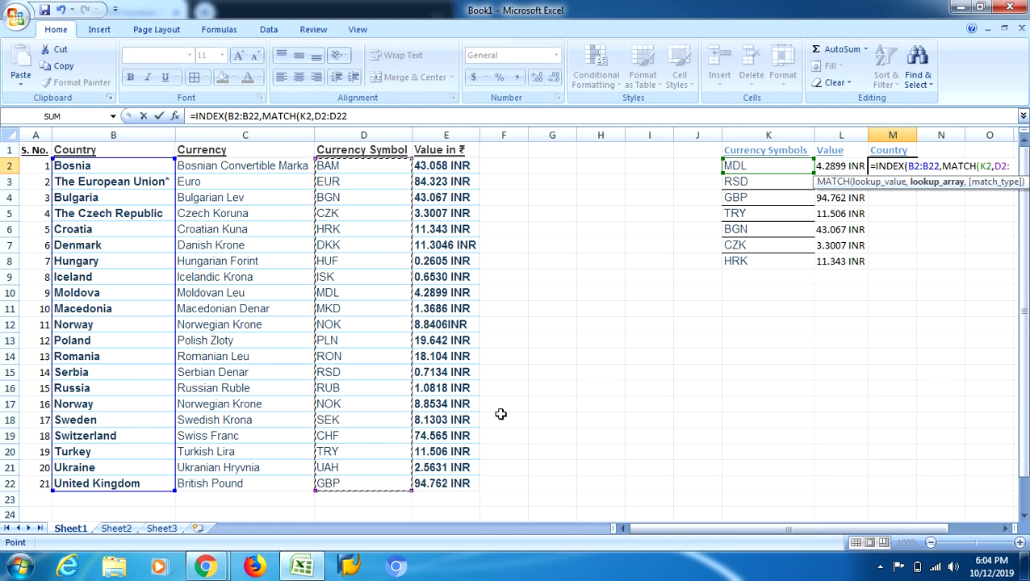
{"action": "type", "text": ","}
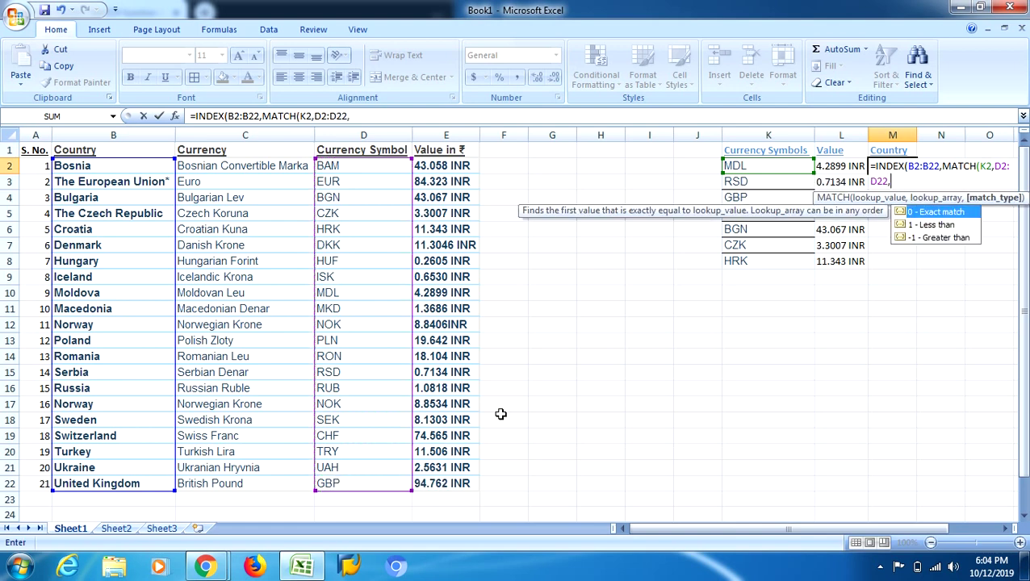
{"action": "type", "text": "0))"}
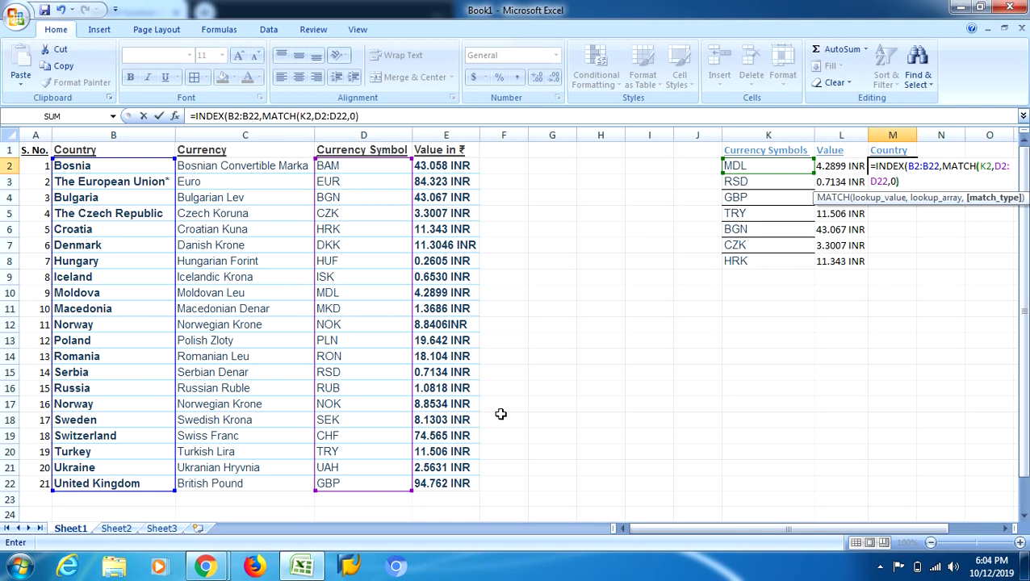
{"action": "key", "text": "Return"}
{"action": "key", "text": "Up"}
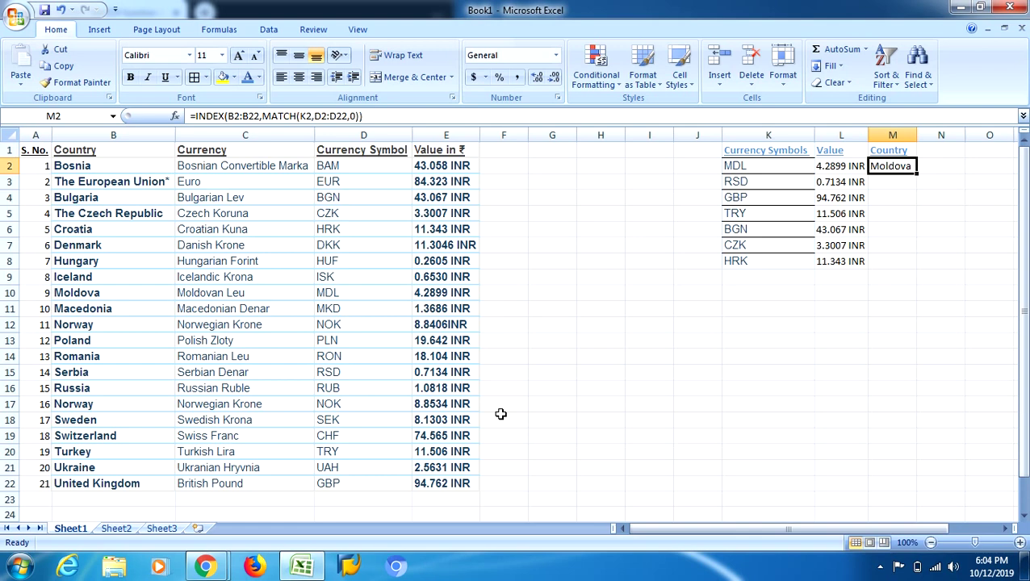
- Examine the absolute INDEX array and MATCH references in the L2 formula, leaving the formula as it is
{"action": "double_click", "coordinate": [823, 166]}
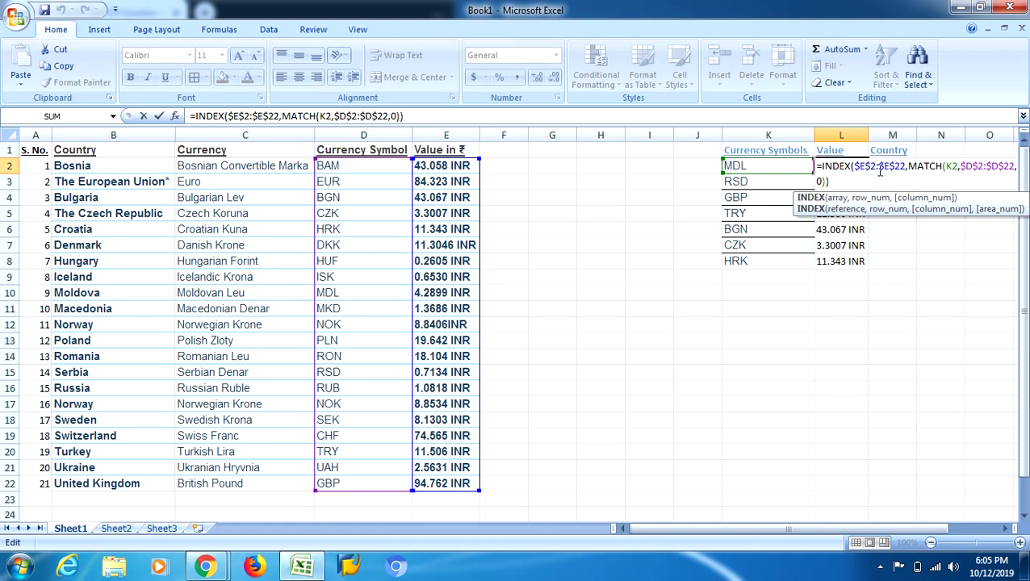
{"action": "left_click_drag", "start_coordinate": [856, 168], "coordinate": [904, 168]}
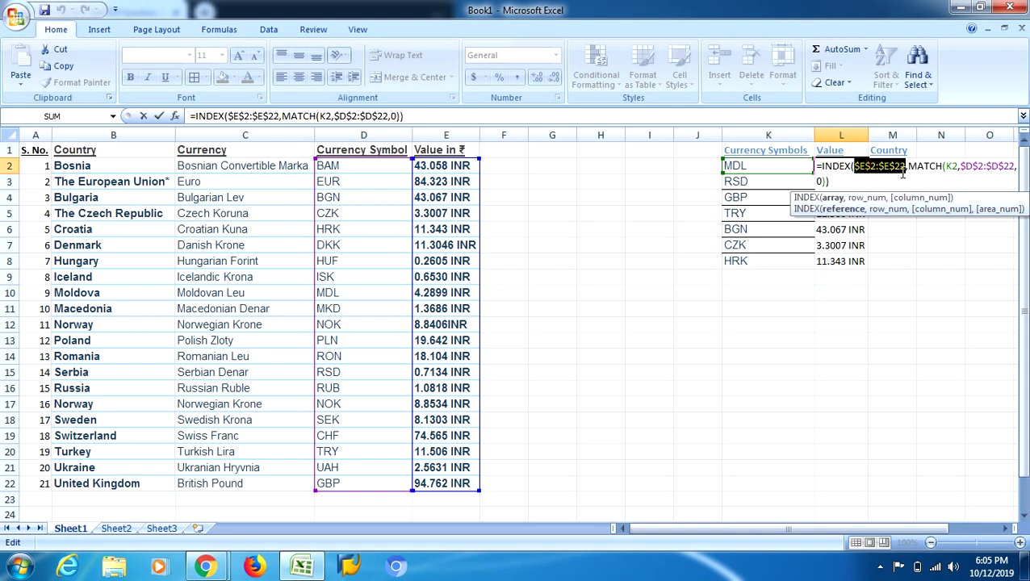
{"action": "left_click", "coordinate": [833, 172]}
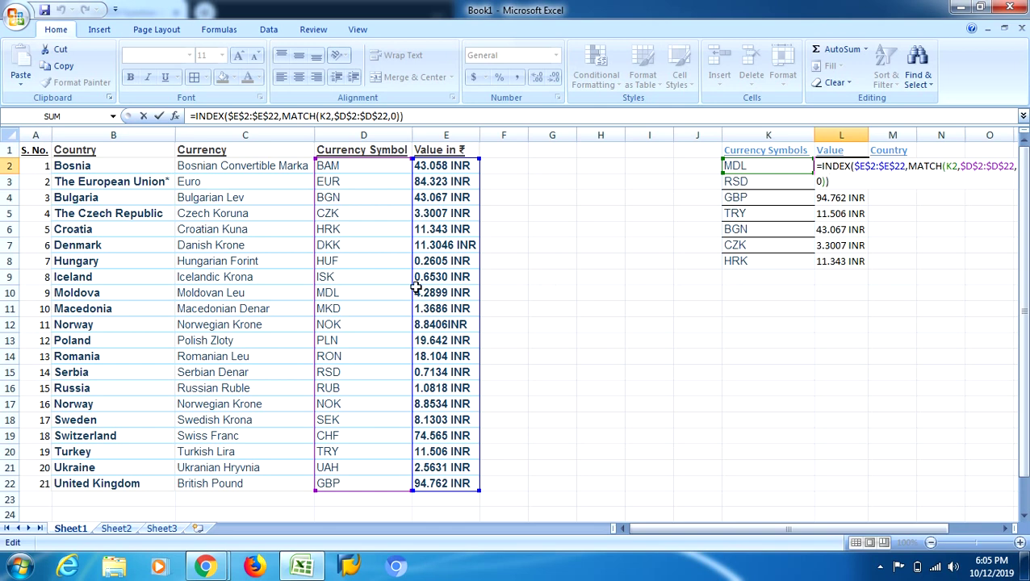
{"action": "key", "text": "Return"}
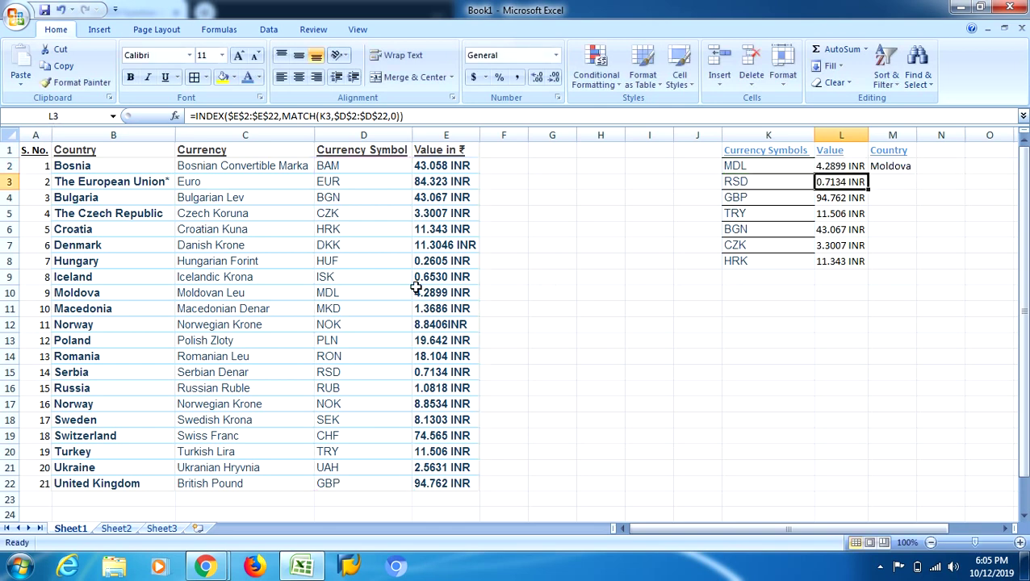